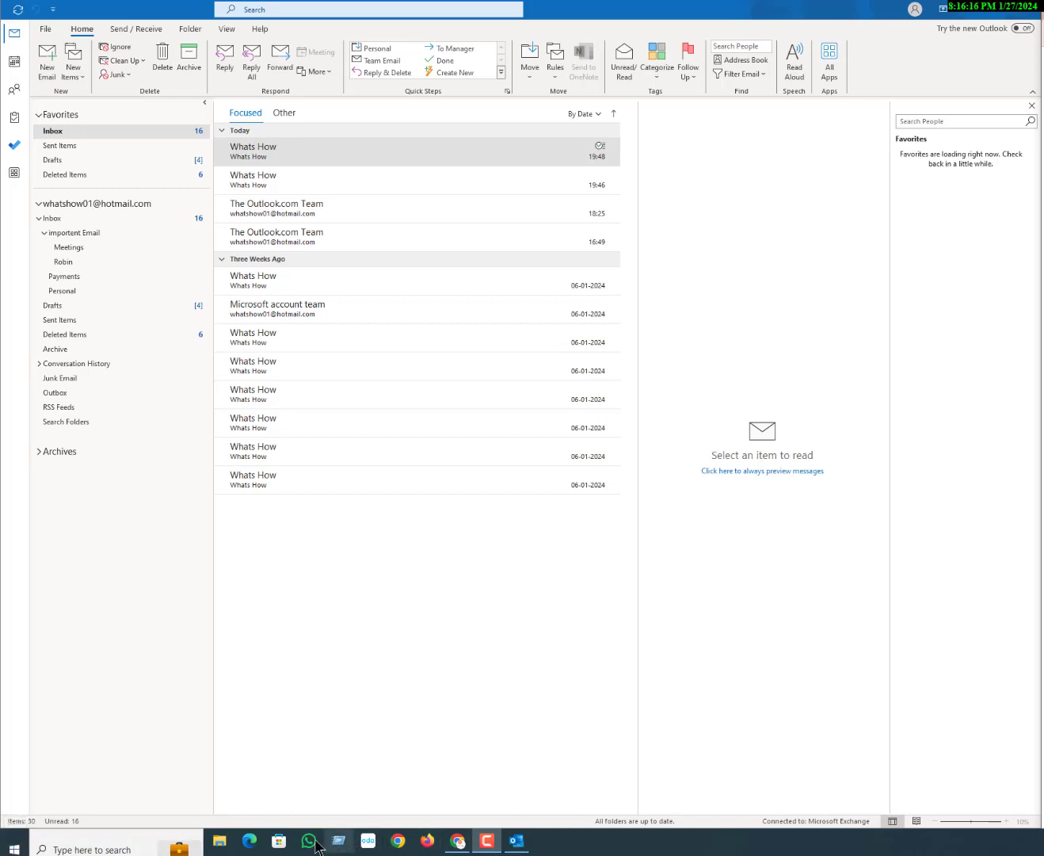
- In File Explorer, open the Desktop folder after a brief detour through Downloads
{"action": "left_click", "coordinate": [220, 841]}
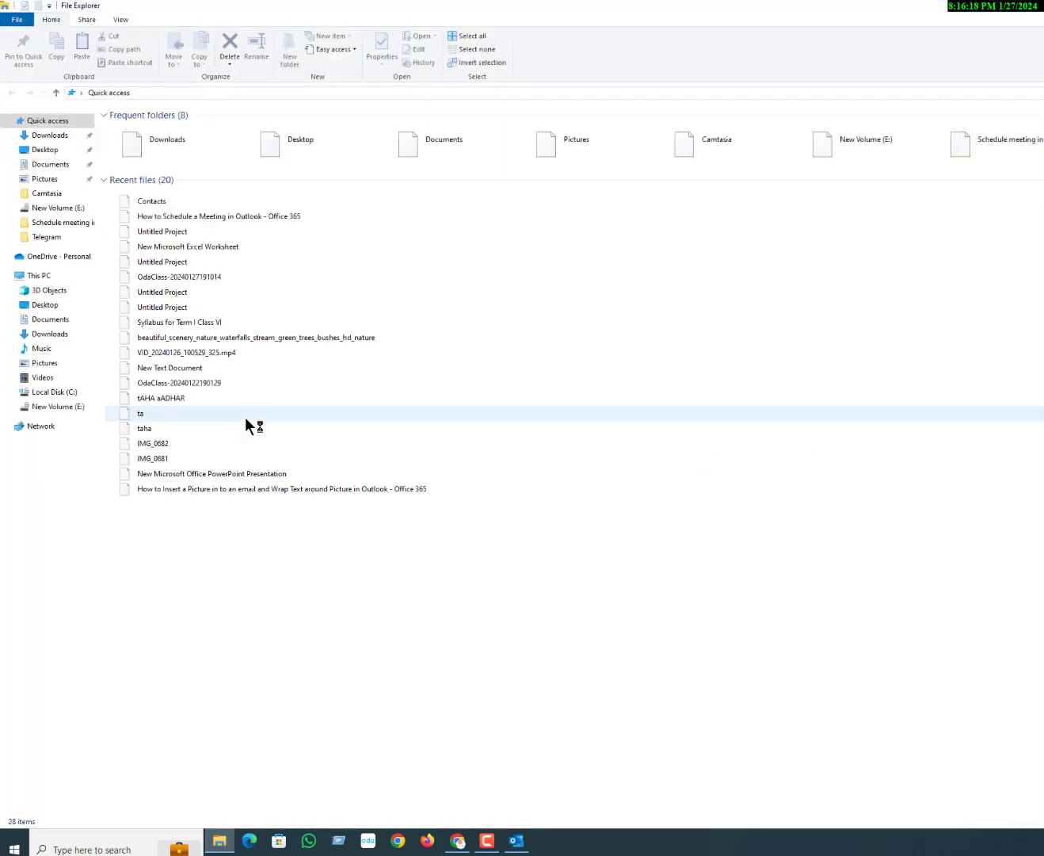
{"action": "left_click", "coordinate": [46, 151]}
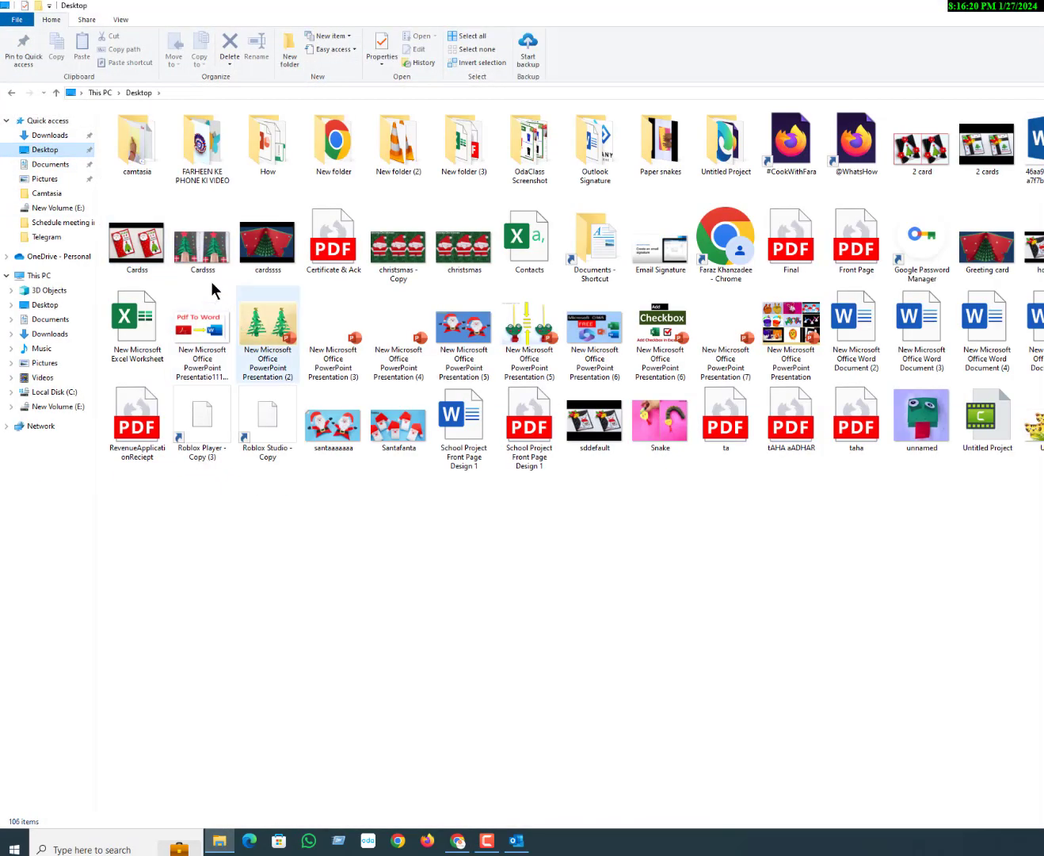
{"action": "left_click", "coordinate": [47, 136]}
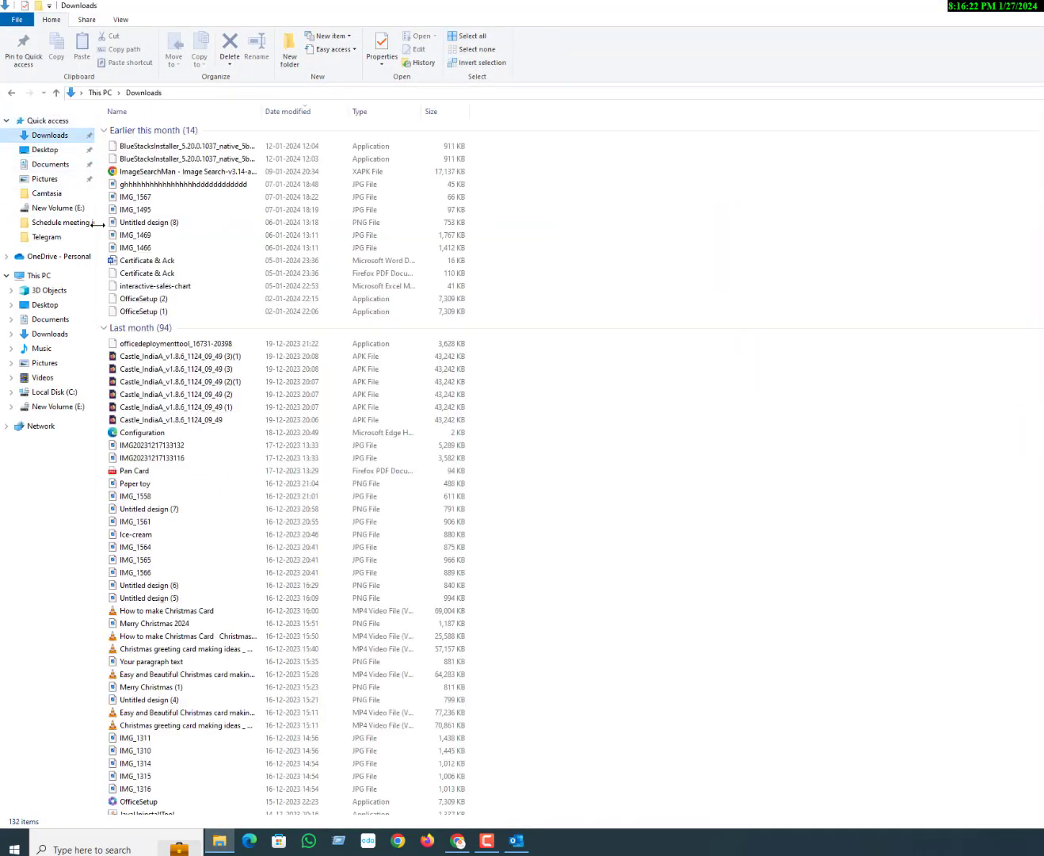
{"action": "left_click", "coordinate": [47, 151]}
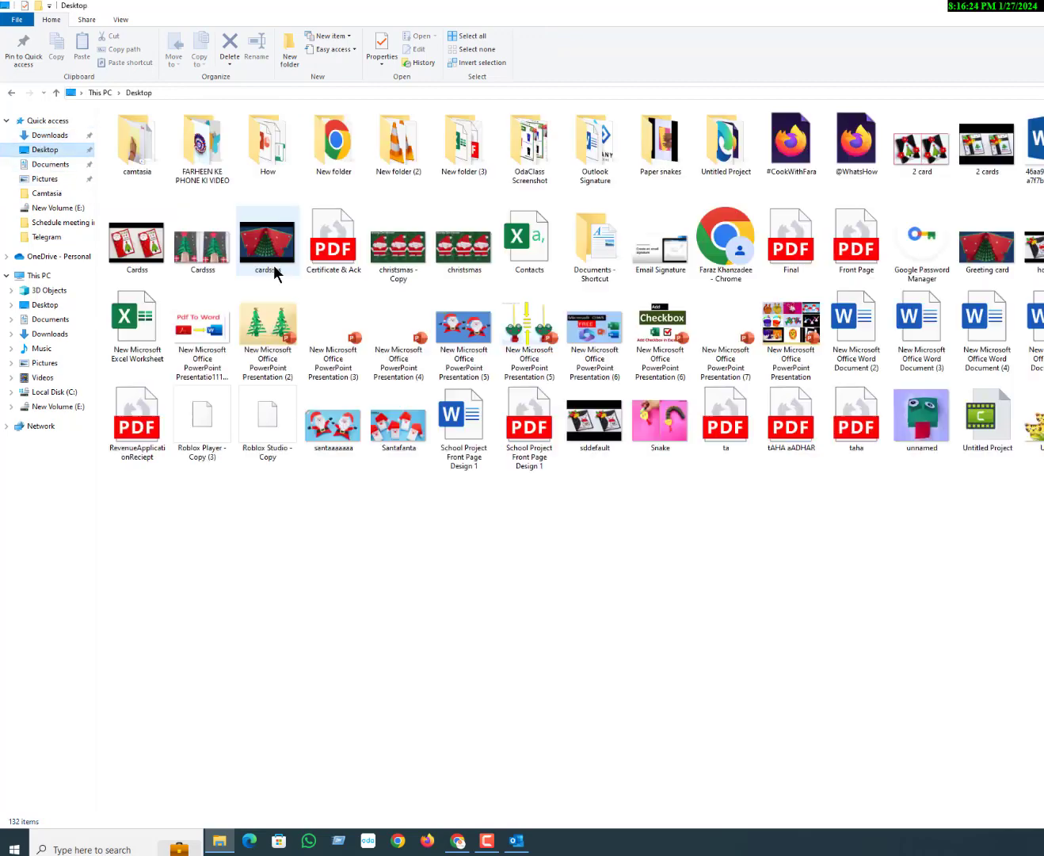
{"action": "left_click", "coordinate": [273, 264]}
- Open the Contacts spreadsheet in Excel, scroll across its columns, then close the workbook
{"action": "type", "text": "co"}
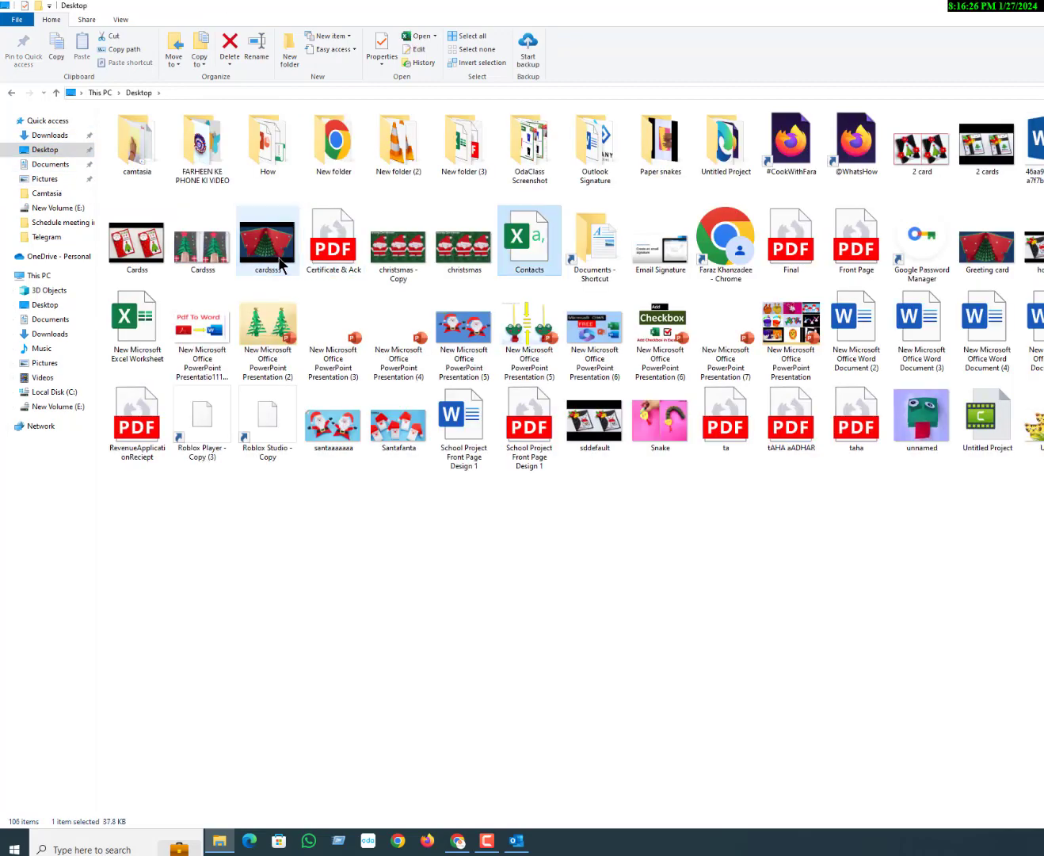
{"action": "double_click", "coordinate": [530, 253]}
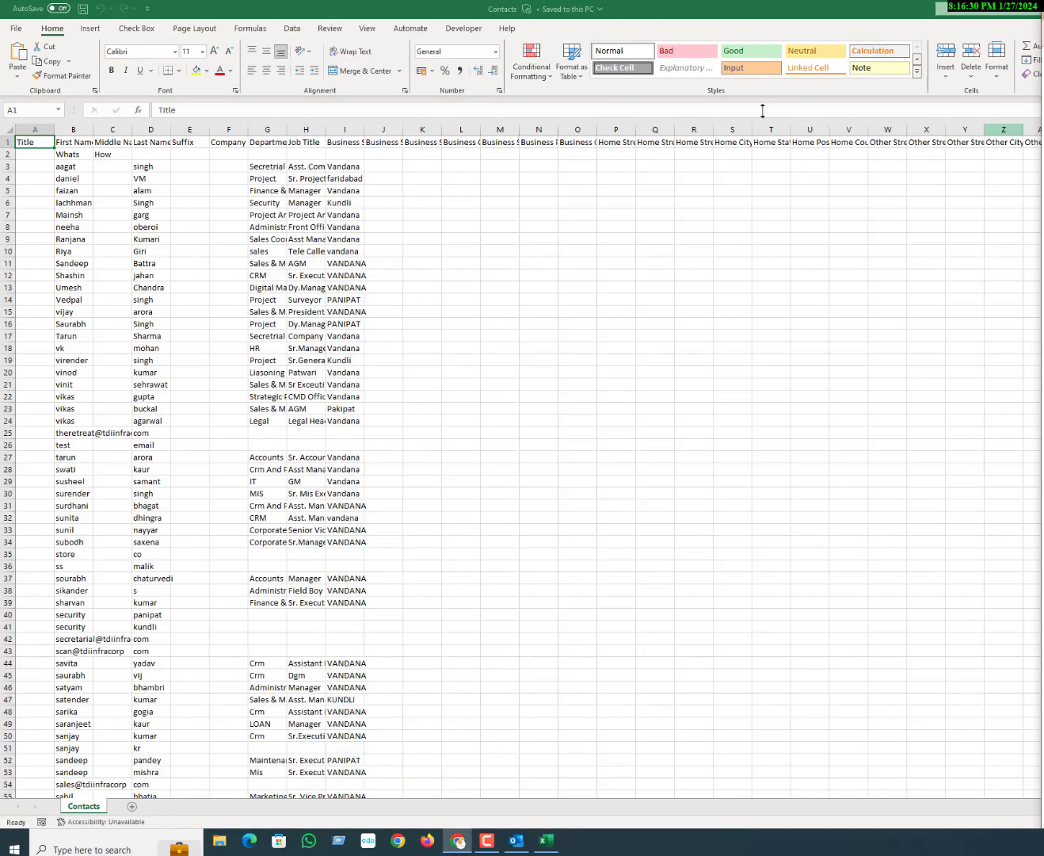
{"action": "left_click", "coordinate": [592, 340]}
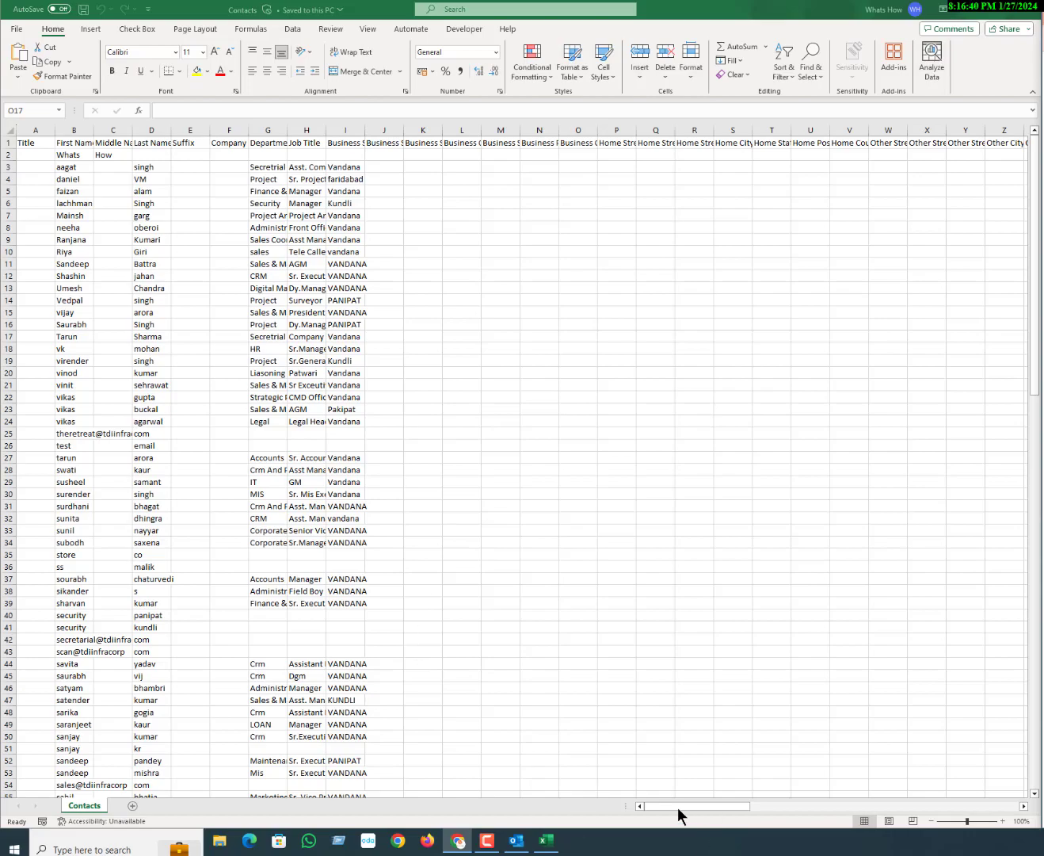
{"action": "left_click_drag", "start_coordinate": [729, 809], "coordinate": [934, 809]}
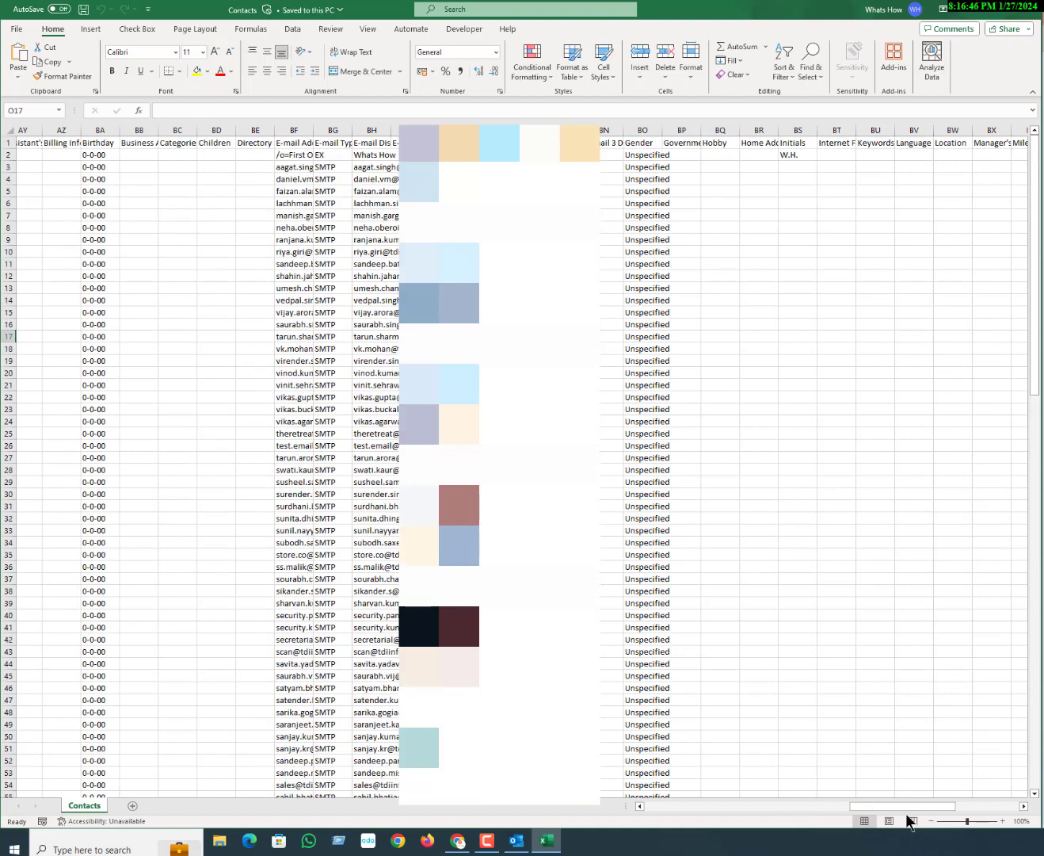
{"action": "left_click_drag", "start_coordinate": [902, 805], "coordinate": [681, 805]}
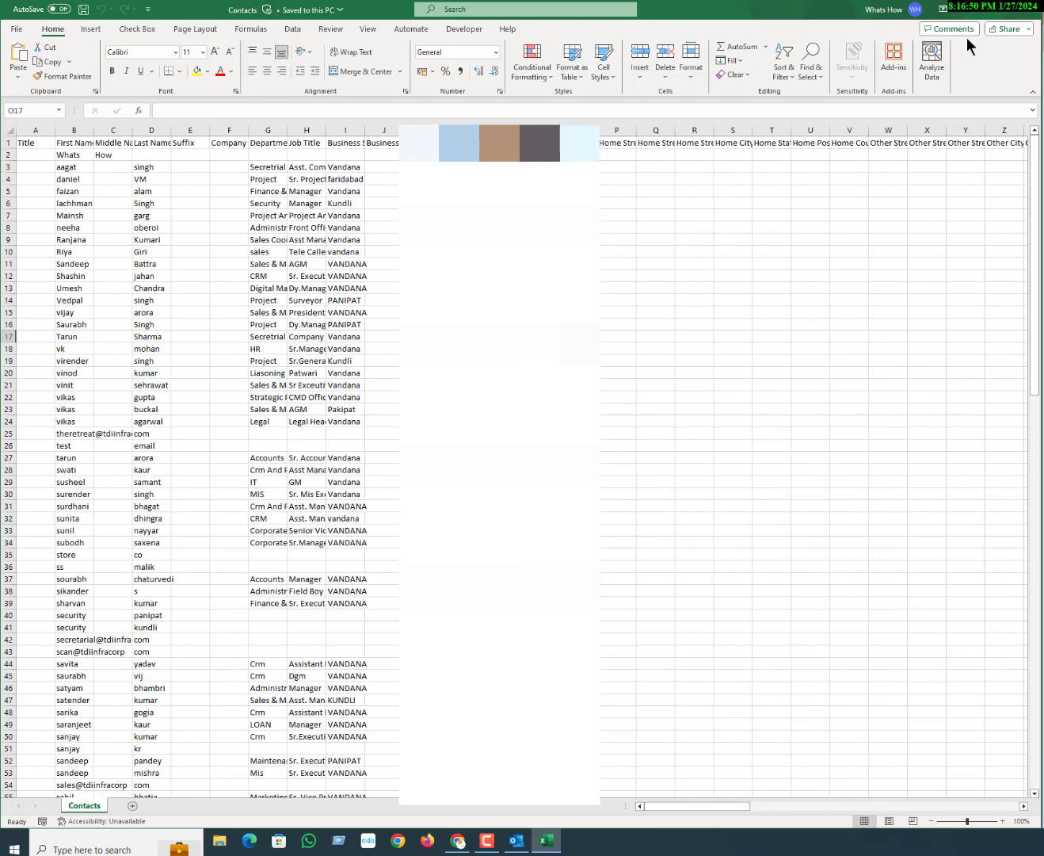
{"action": "left_click", "coordinate": [1034, 10]}
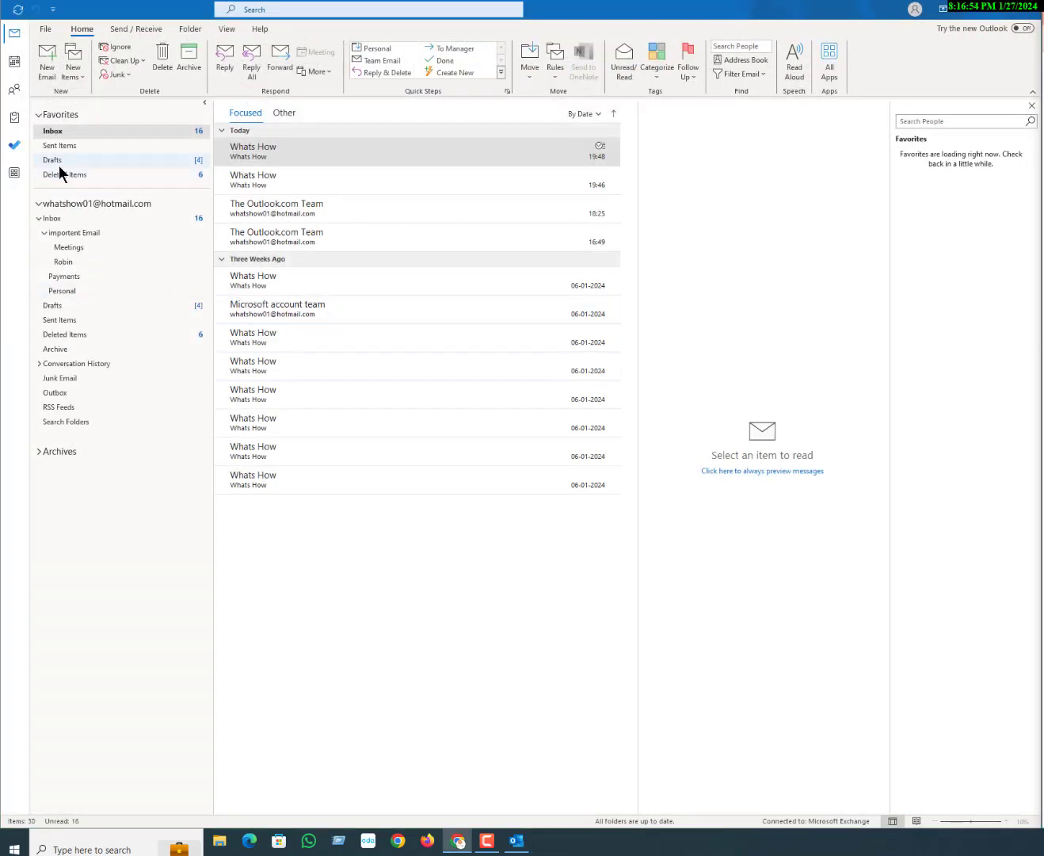
- Confirm the Contacts folder in People is empty, then go to File's Account Information page
{"action": "left_click", "coordinate": [14, 91]}
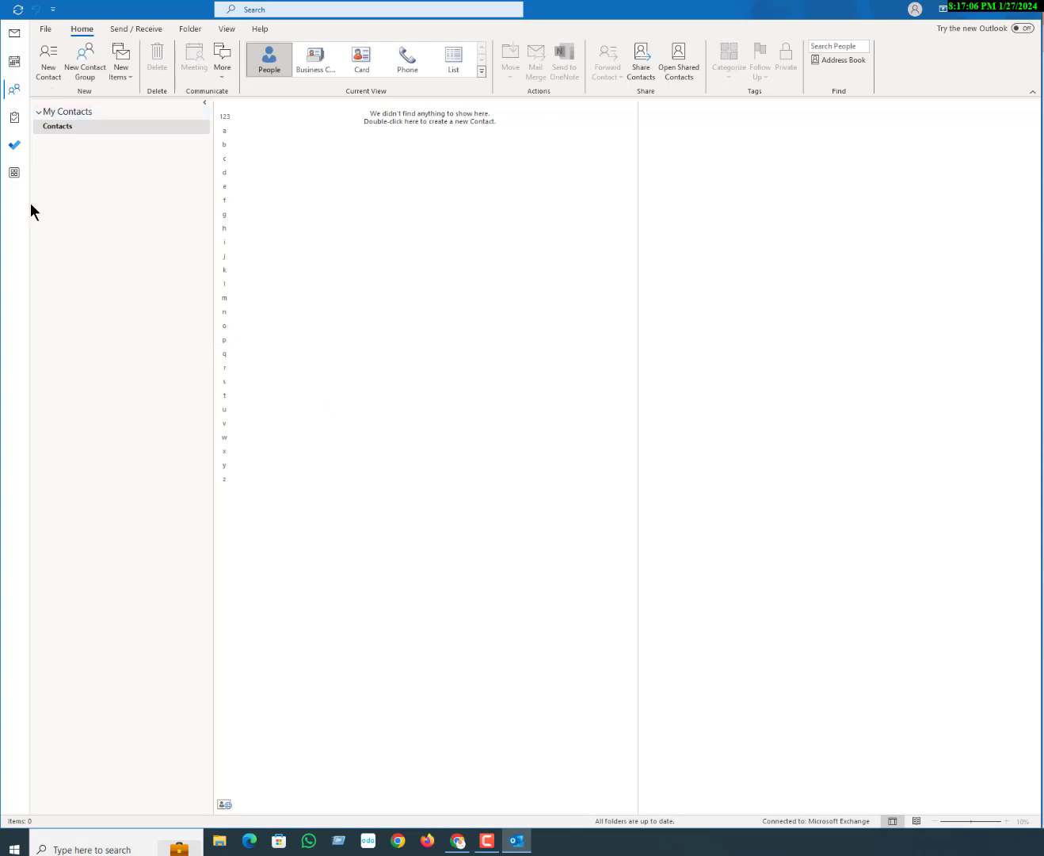
{"action": "left_click", "coordinate": [14, 36]}
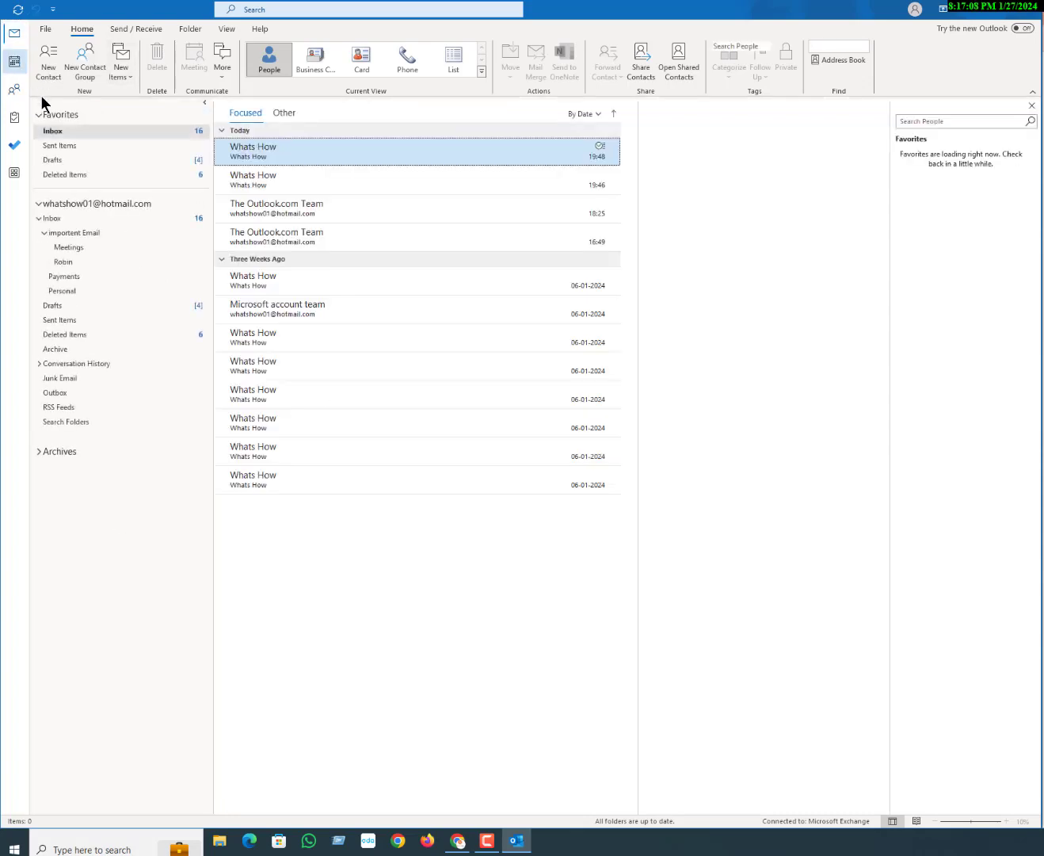
{"action": "left_click", "coordinate": [13, 92]}
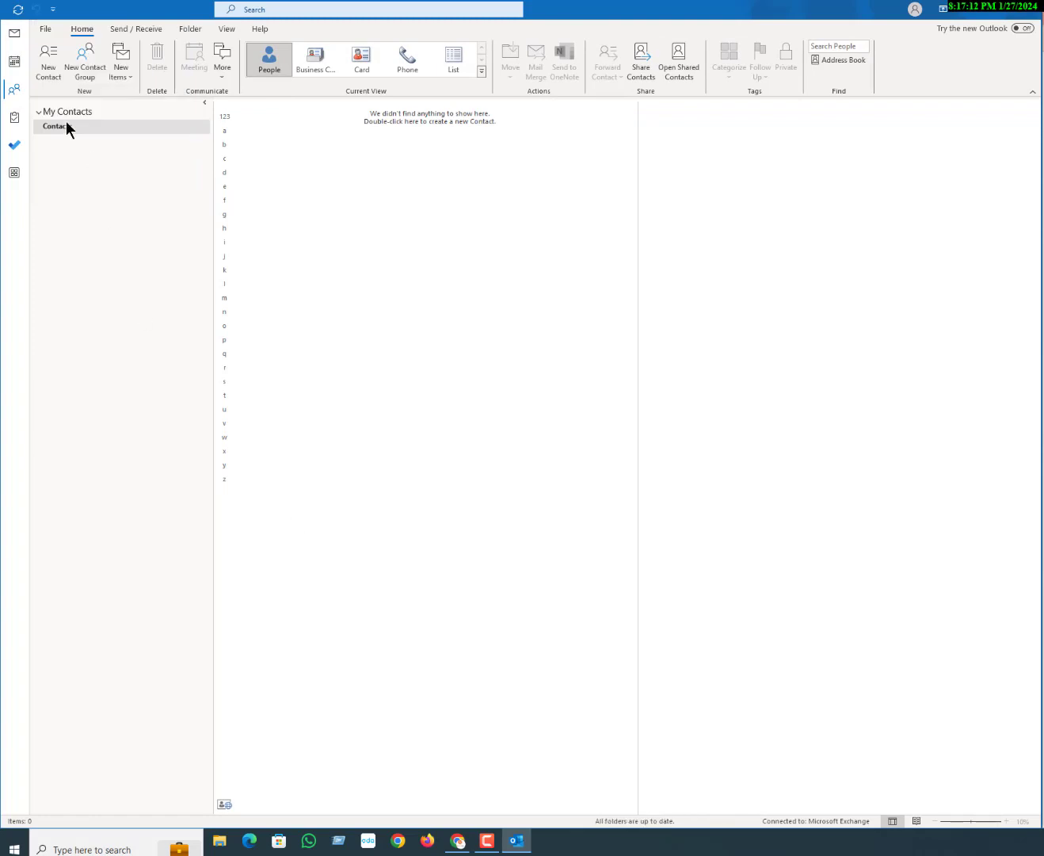
{"action": "left_click", "coordinate": [64, 125]}
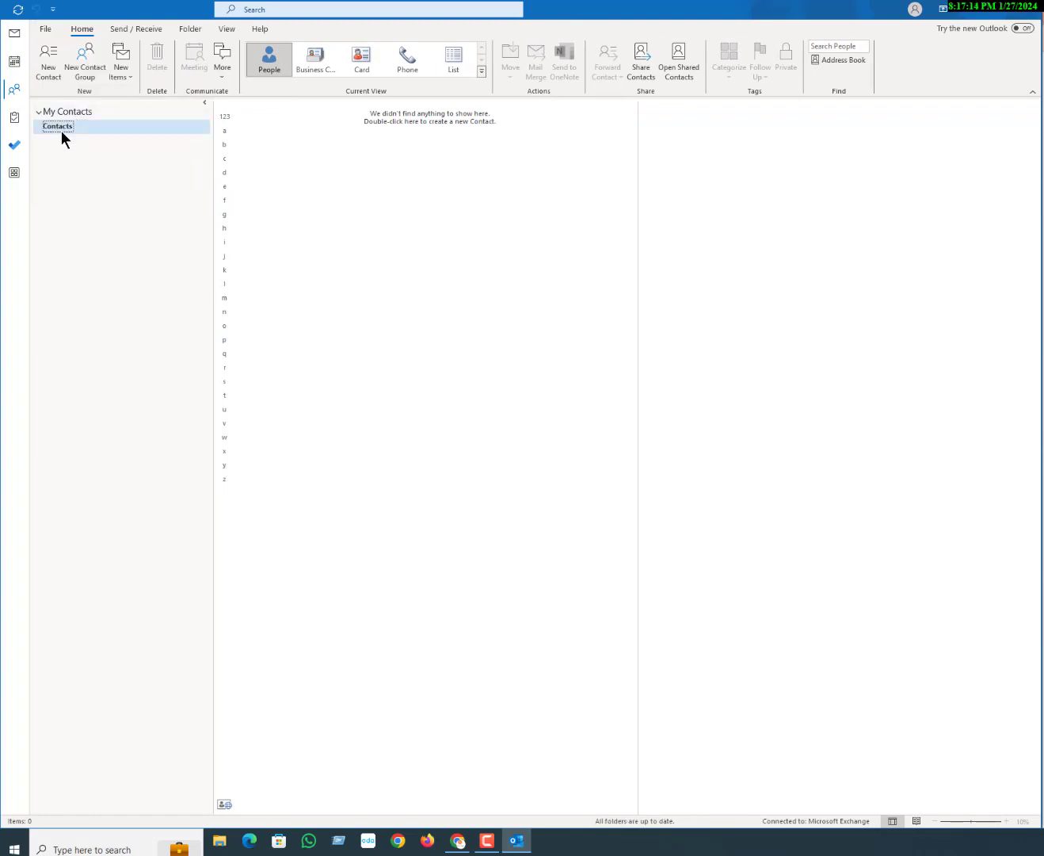
{"action": "left_click", "coordinate": [45, 31]}
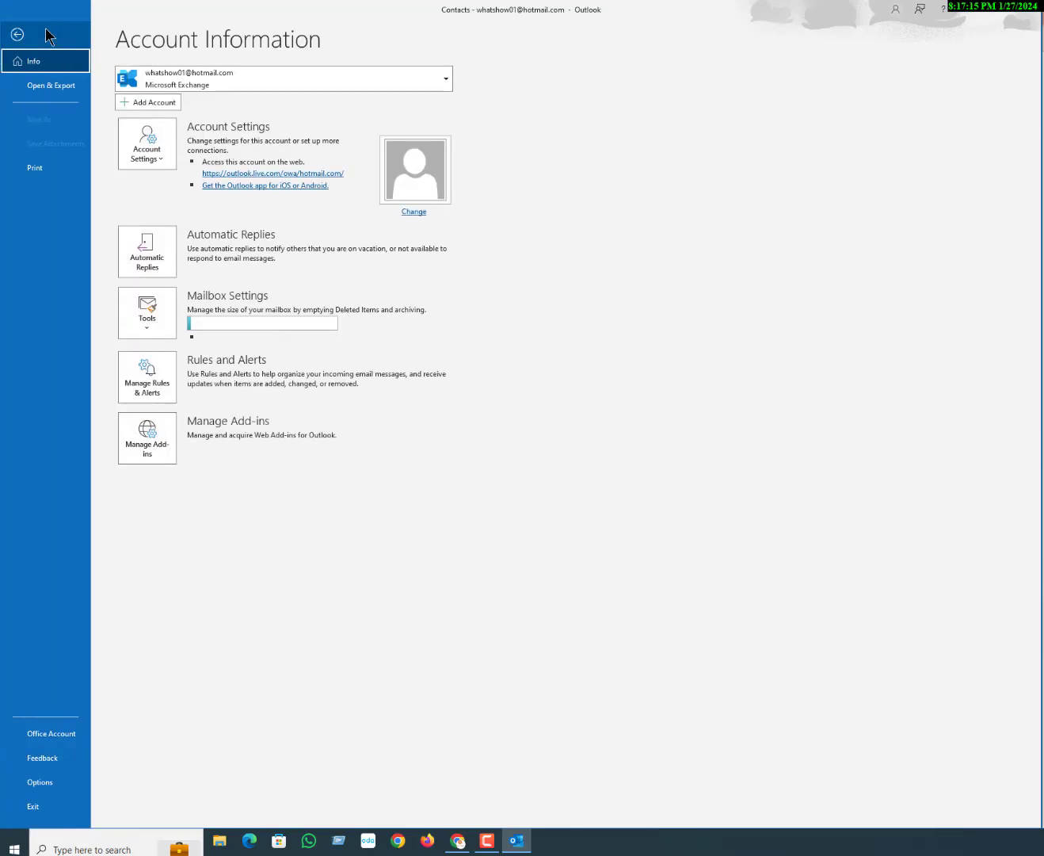
- Start the Import/Export wizard to import from another program, choosing Comma Separated Values
{"action": "left_click", "coordinate": [49, 88]}
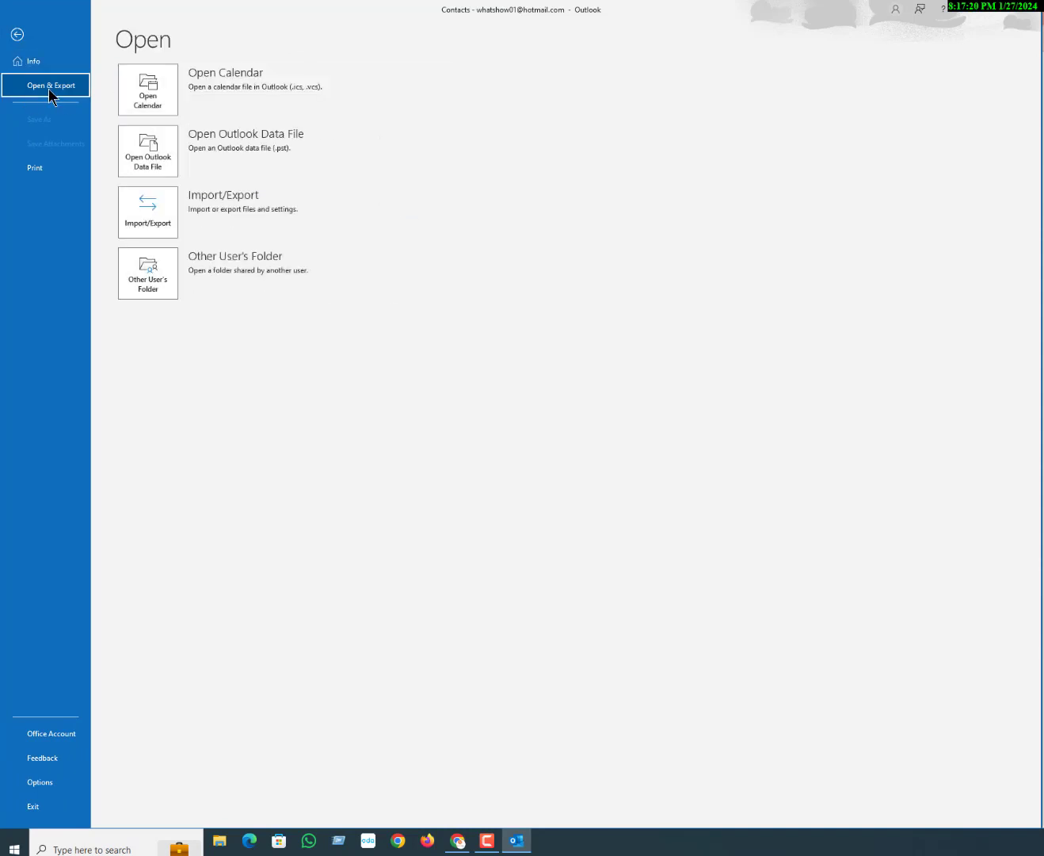
{"action": "left_click", "coordinate": [141, 210]}
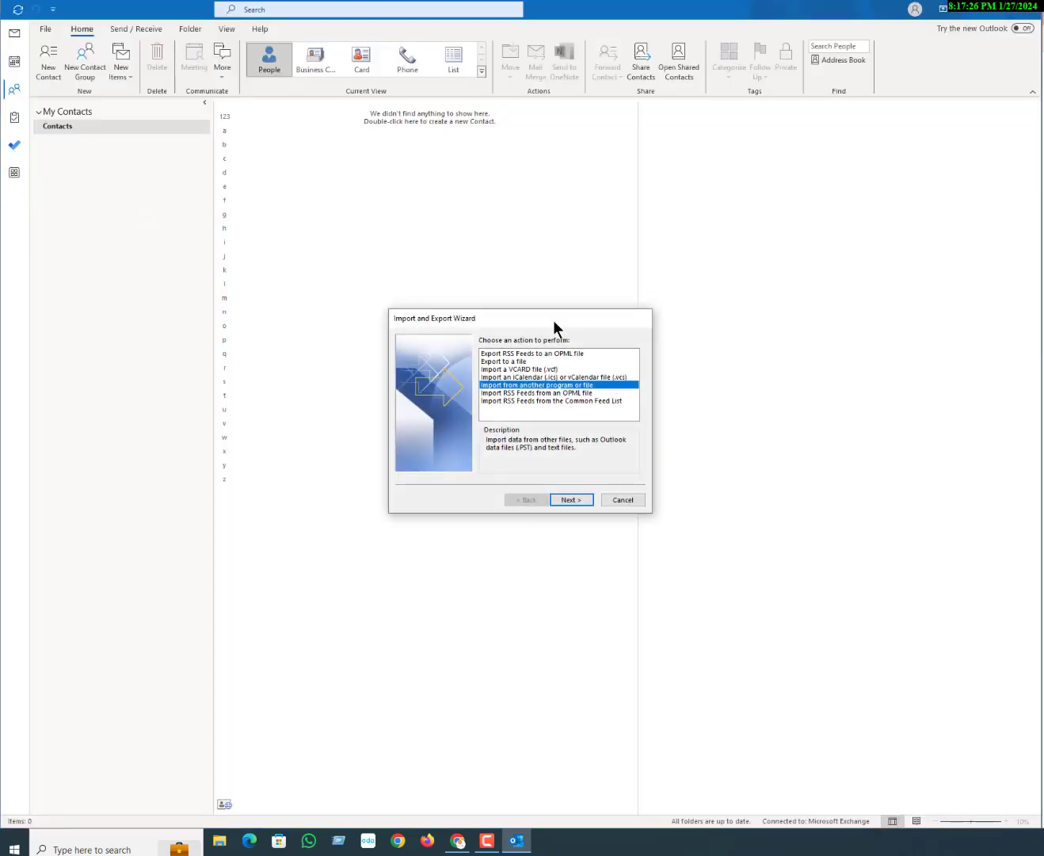
{"action": "left_click_drag", "start_coordinate": [553, 320], "coordinate": [531, 244]}
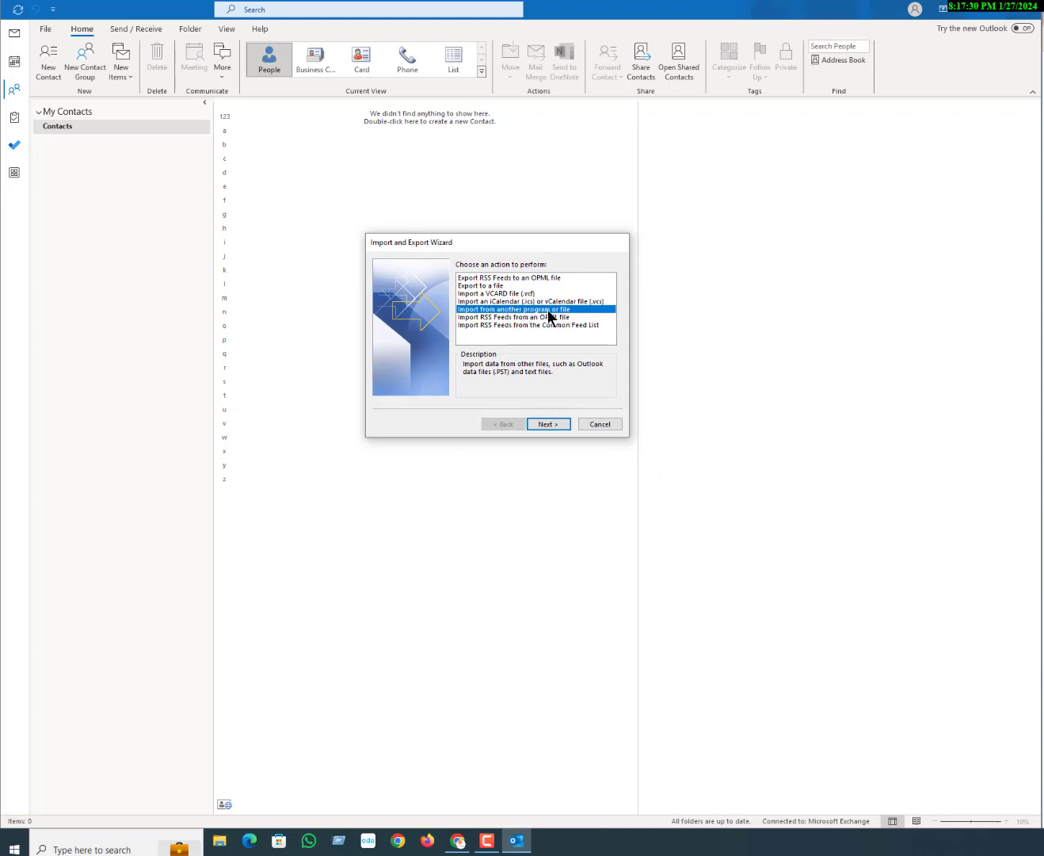
{"action": "left_click", "coordinate": [477, 317]}
{"action": "left_click", "coordinate": [473, 312]}
{"action": "left_click", "coordinate": [546, 425]}
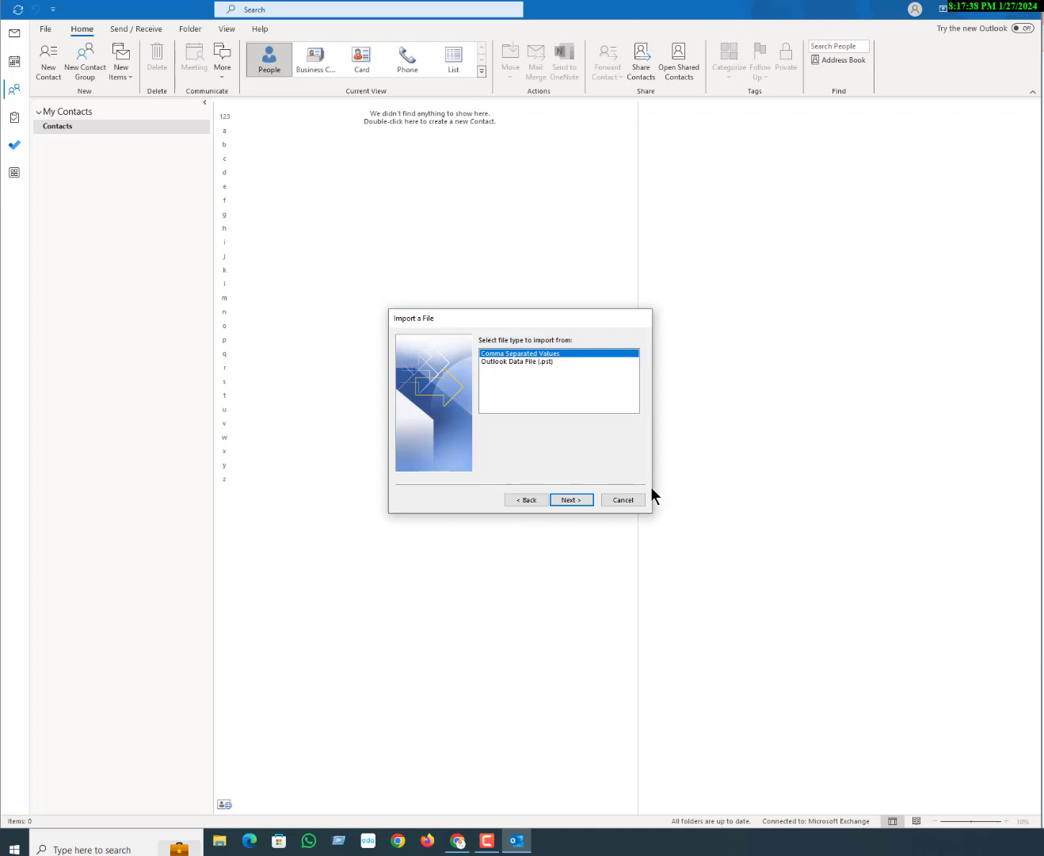
{"action": "left_click", "coordinate": [541, 361]}
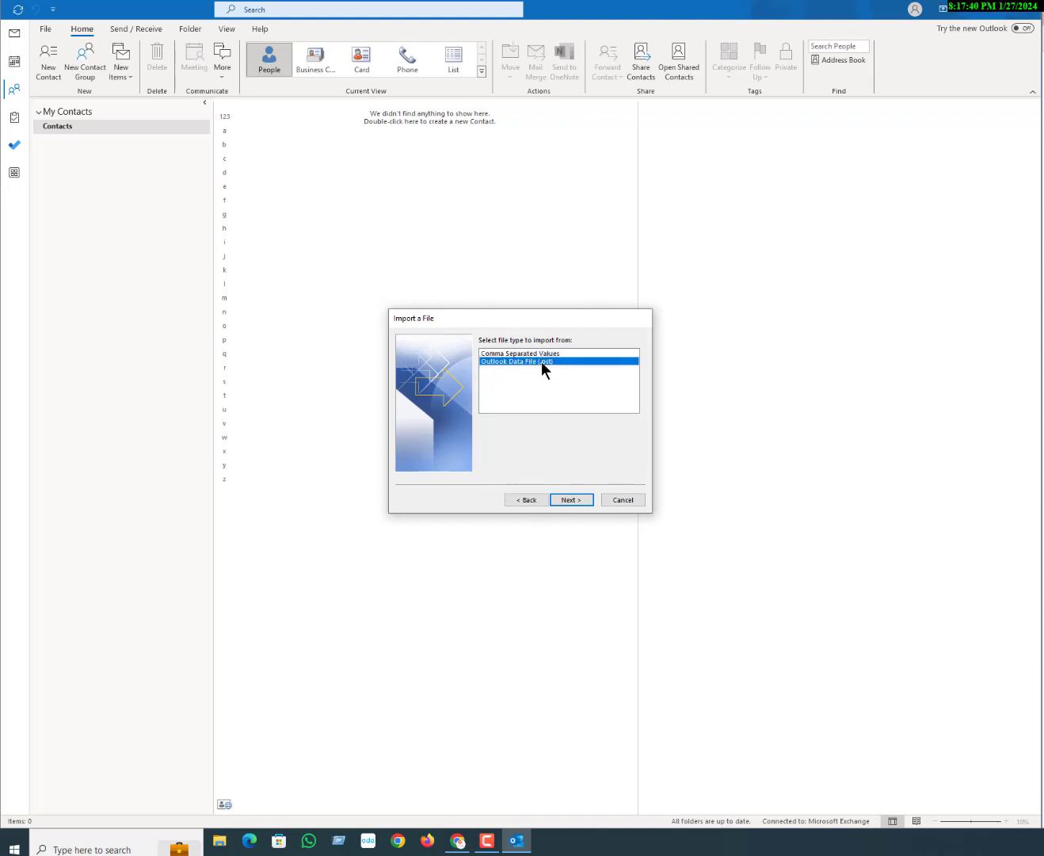
{"action": "left_click", "coordinate": [541, 351]}
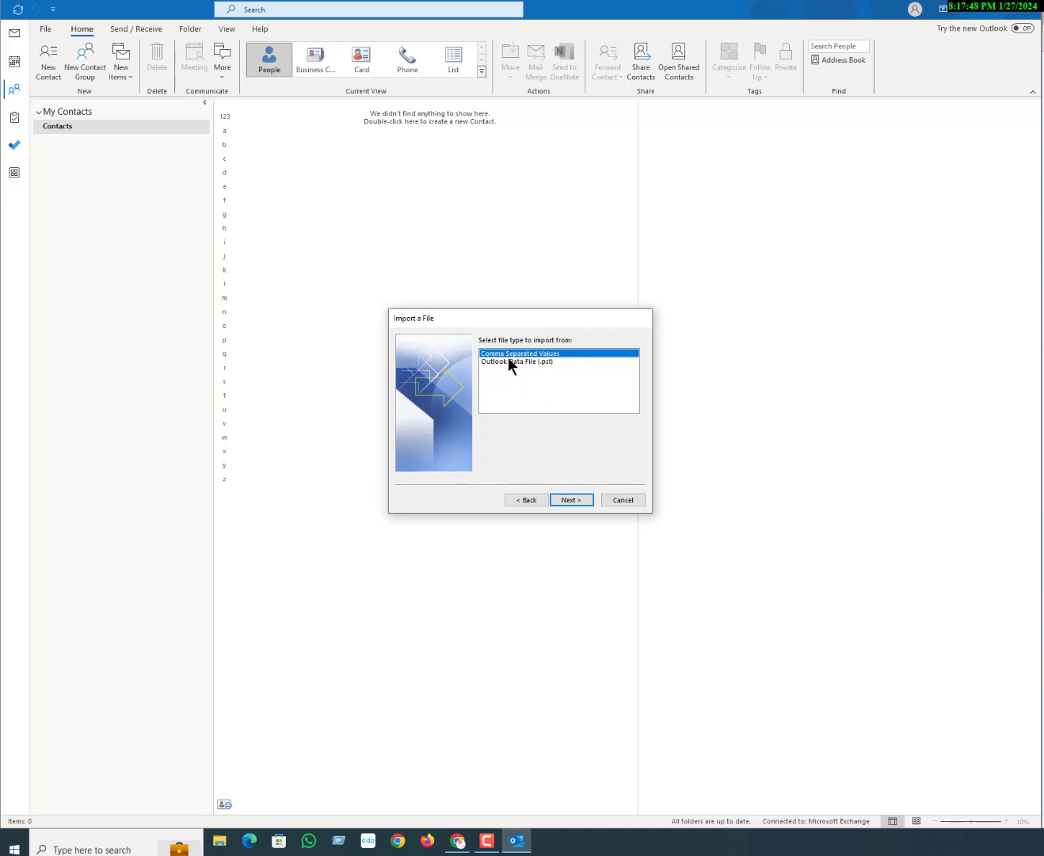
{"action": "left_click", "coordinate": [567, 498]}
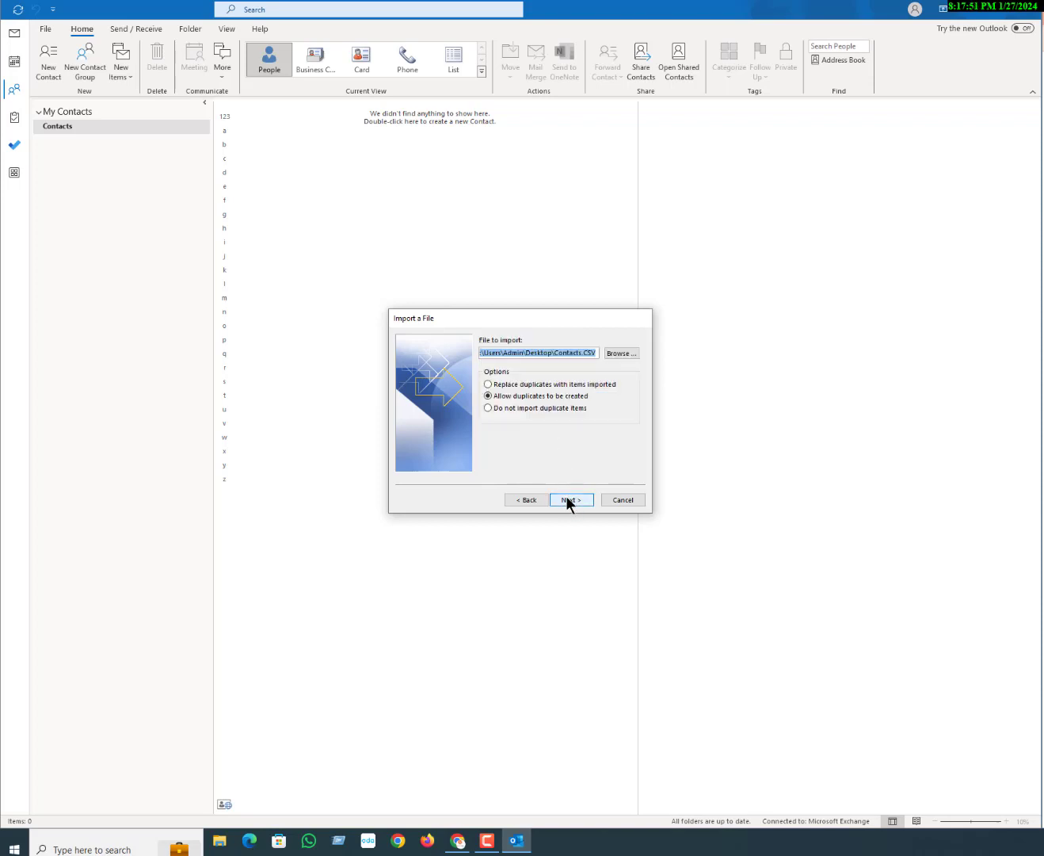
- Choose Contacts.CSV on the Desktop as the file to import
{"action": "left_click", "coordinate": [616, 354]}
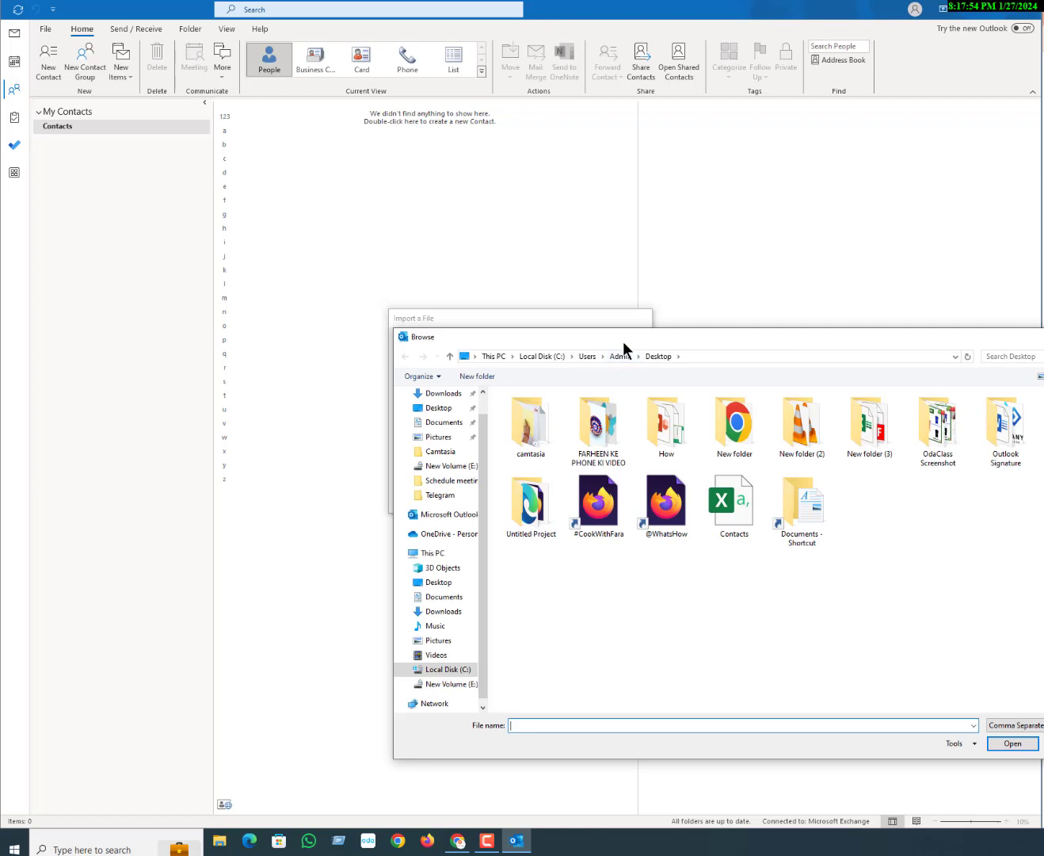
{"action": "left_click_drag", "start_coordinate": [759, 341], "coordinate": [642, 291]}
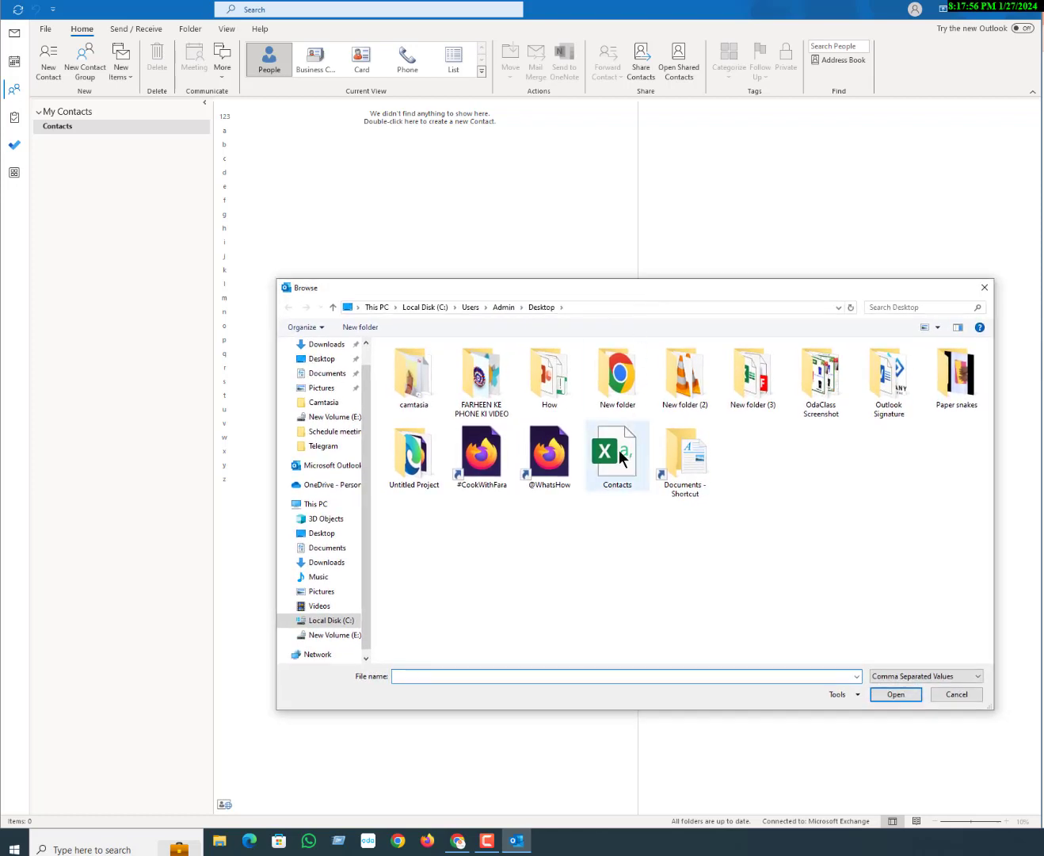
{"action": "left_click", "coordinate": [623, 457]}
{"action": "left_click", "coordinate": [894, 694]}
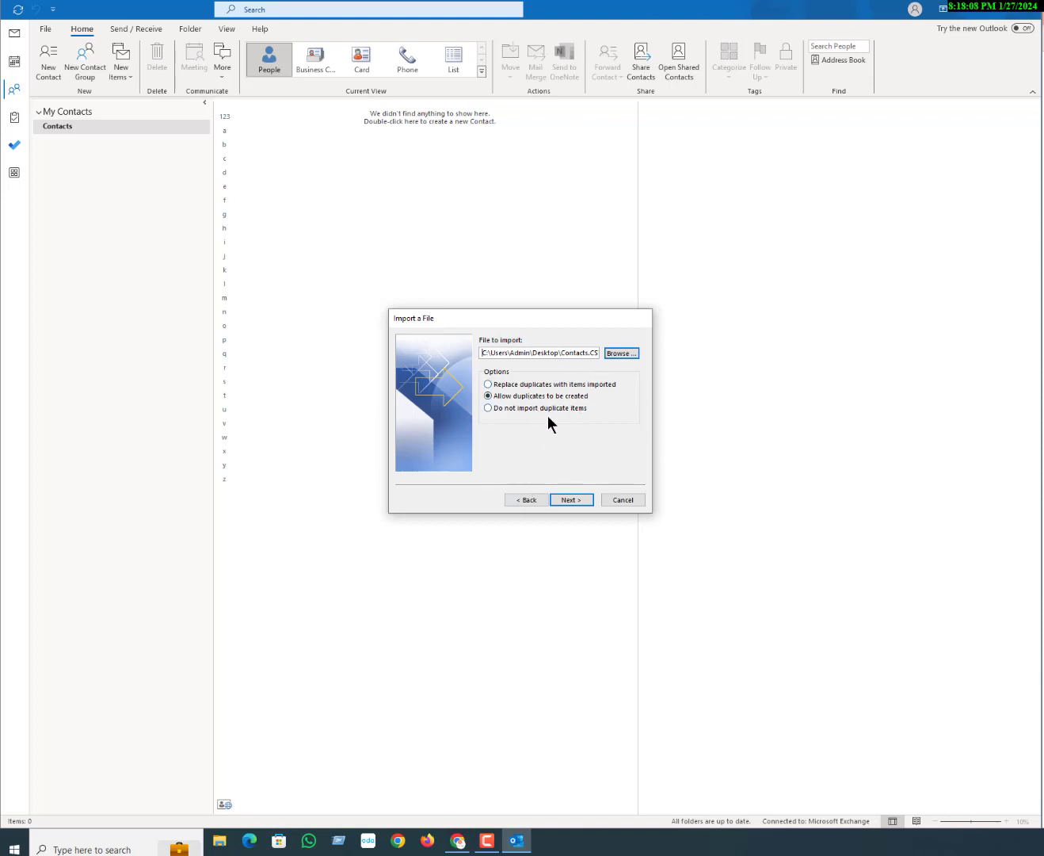
- Set duplicate handling and choose the Contacts folder as the import destination
{"action": "left_click", "coordinate": [541, 406]}
{"action": "left_click", "coordinate": [571, 501]}
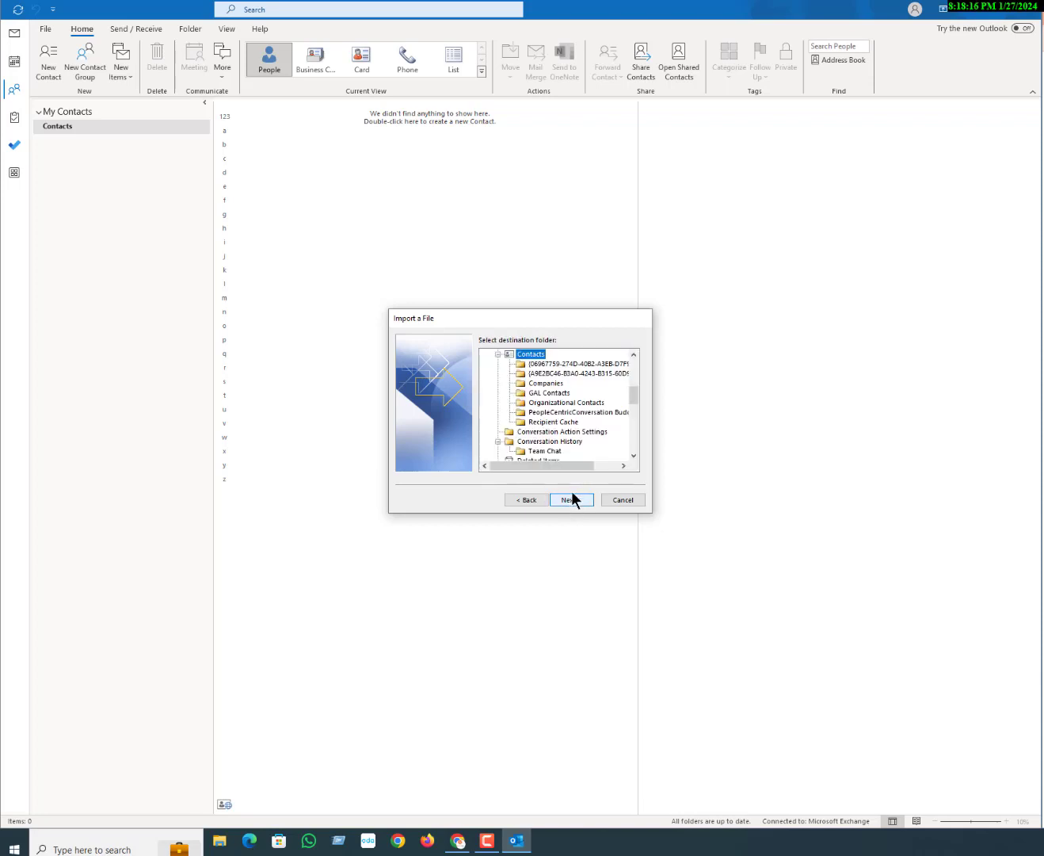
{"action": "scroll", "coordinate": [633, 396], "scroll_direction": "up", "scroll_amount": 1}
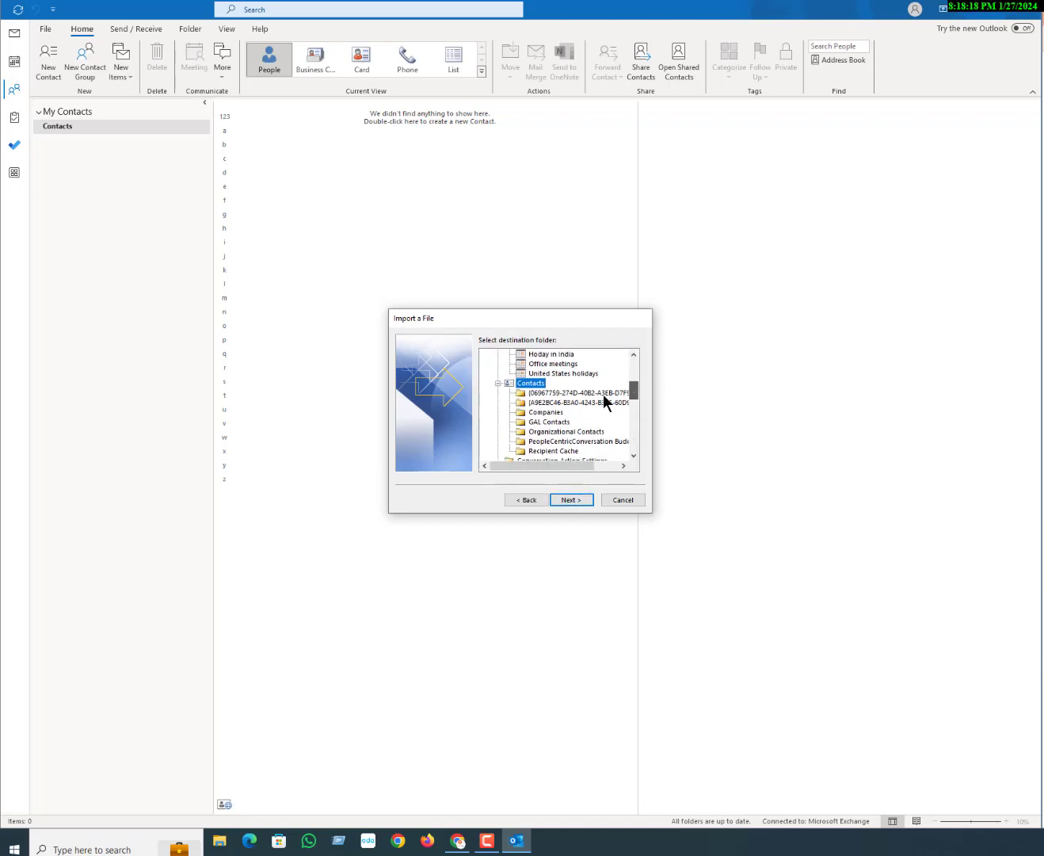
{"action": "left_click_drag", "start_coordinate": [634, 396], "coordinate": [632, 372]}
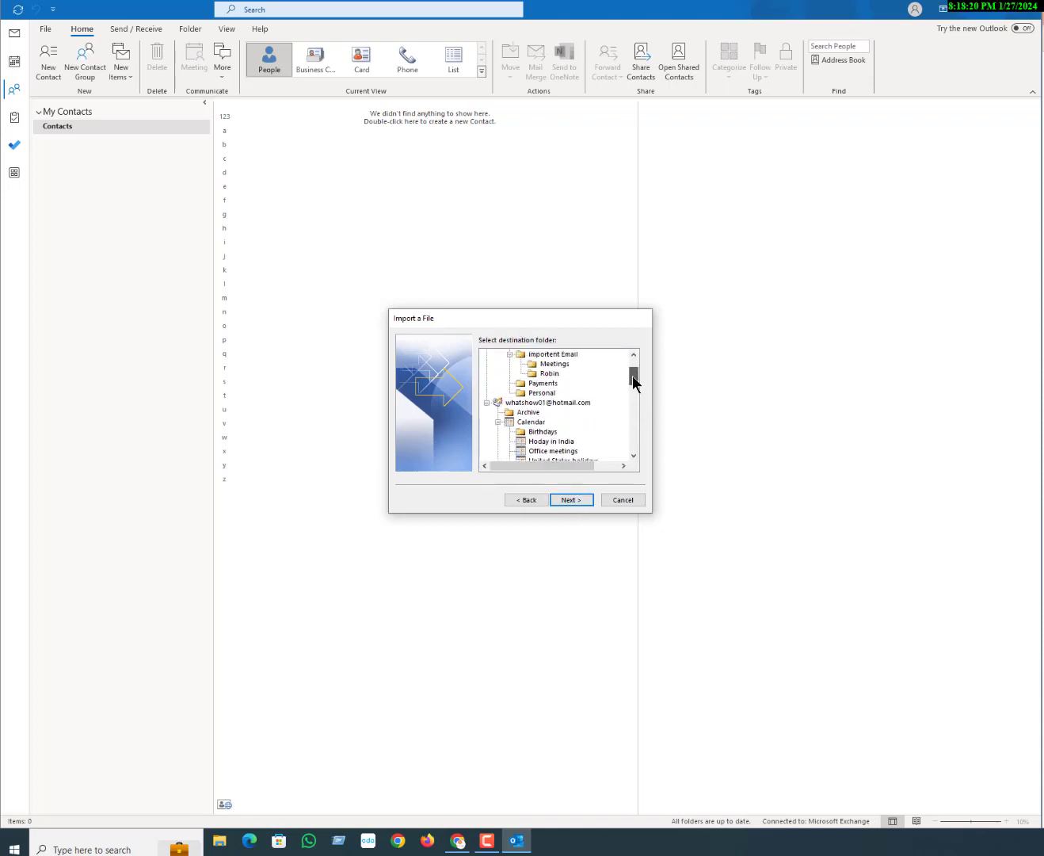
{"action": "left_click", "coordinate": [531, 422]}
{"action": "left_click", "coordinate": [526, 412]}
{"action": "left_click", "coordinate": [634, 454]}
{"action": "left_click", "coordinate": [633, 455]}
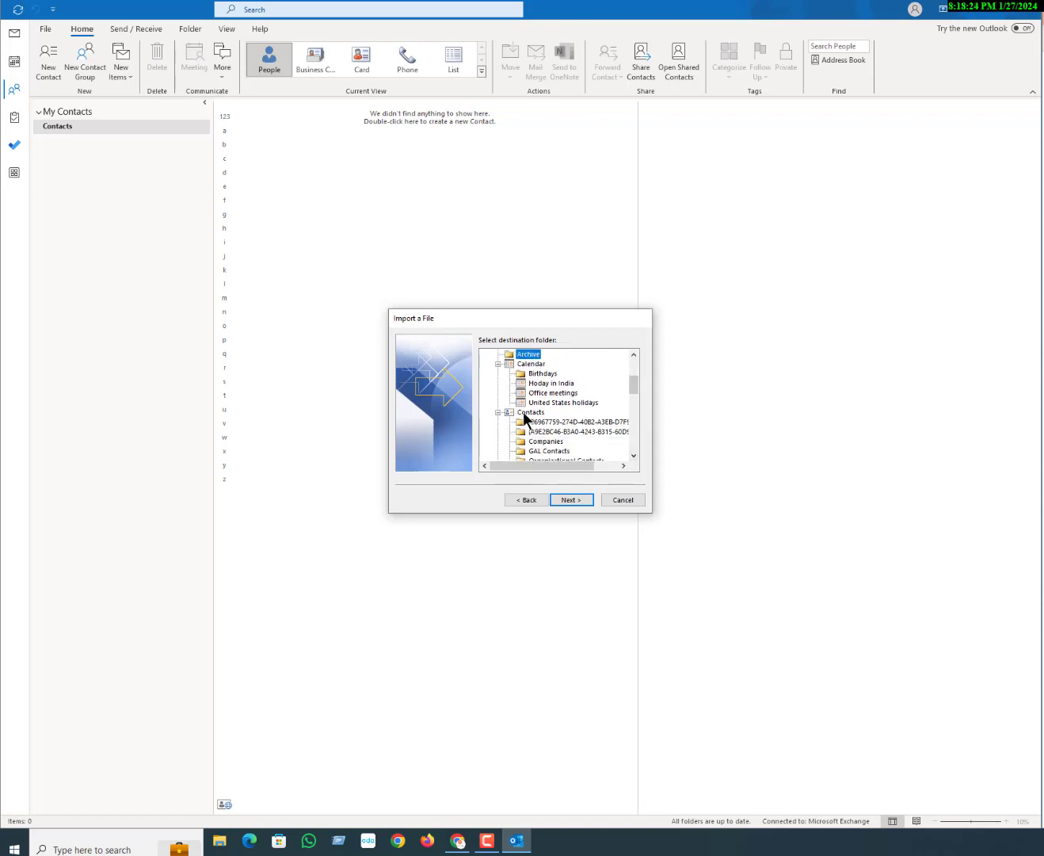
{"action": "left_click", "coordinate": [523, 411]}
{"action": "left_click", "coordinate": [573, 500]}
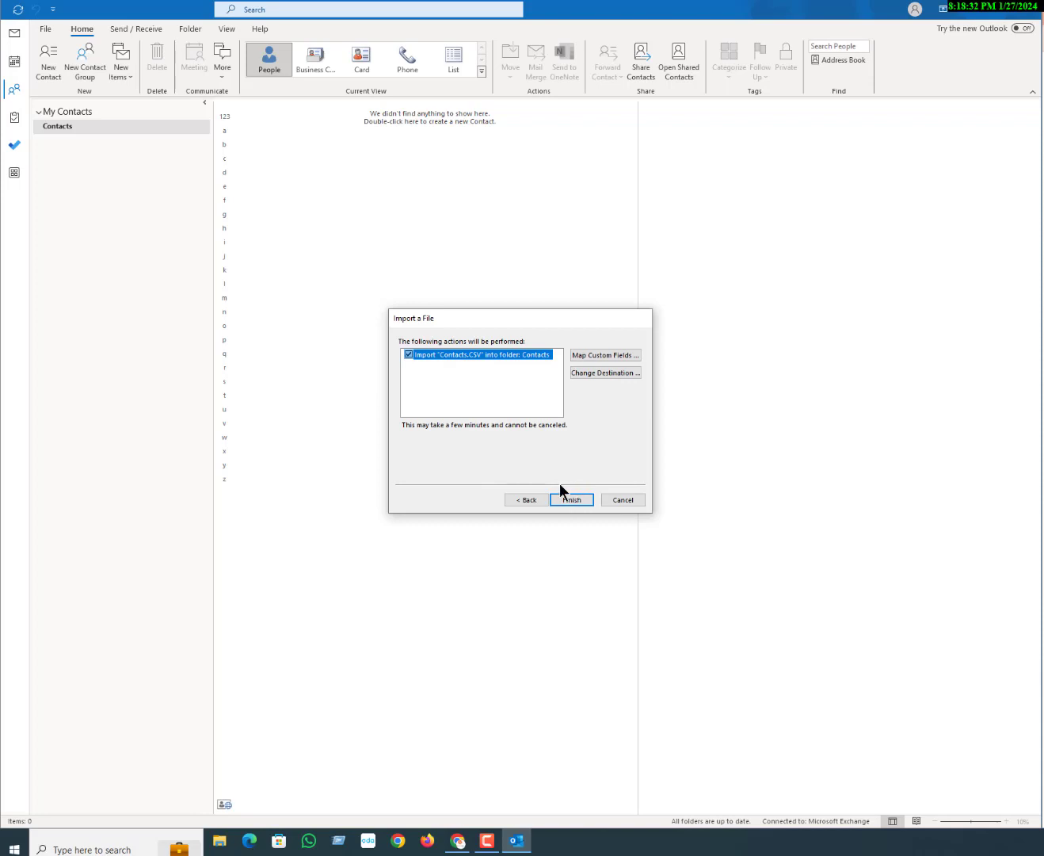
- Map the CSV's First Name and Last Name to Outlook fields, accept, and finish the import
{"action": "left_click", "coordinate": [604, 357]}
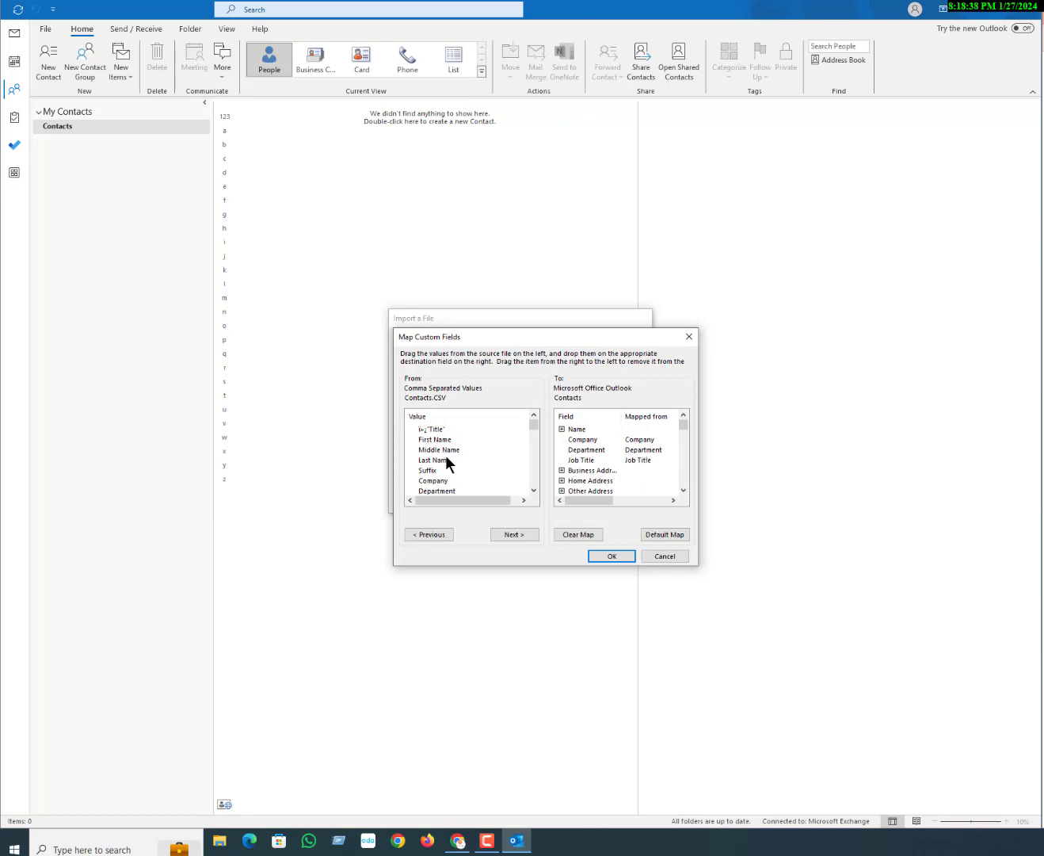
{"action": "left_click_drag", "start_coordinate": [432, 439], "coordinate": [634, 427]}
{"action": "left_click_drag", "start_coordinate": [437, 458], "coordinate": [645, 439]}
{"action": "left_click", "coordinate": [683, 489]}
{"action": "left_click", "coordinate": [684, 489]}
{"action": "left_click", "coordinate": [684, 489]}
{"action": "left_click", "coordinate": [684, 489]}
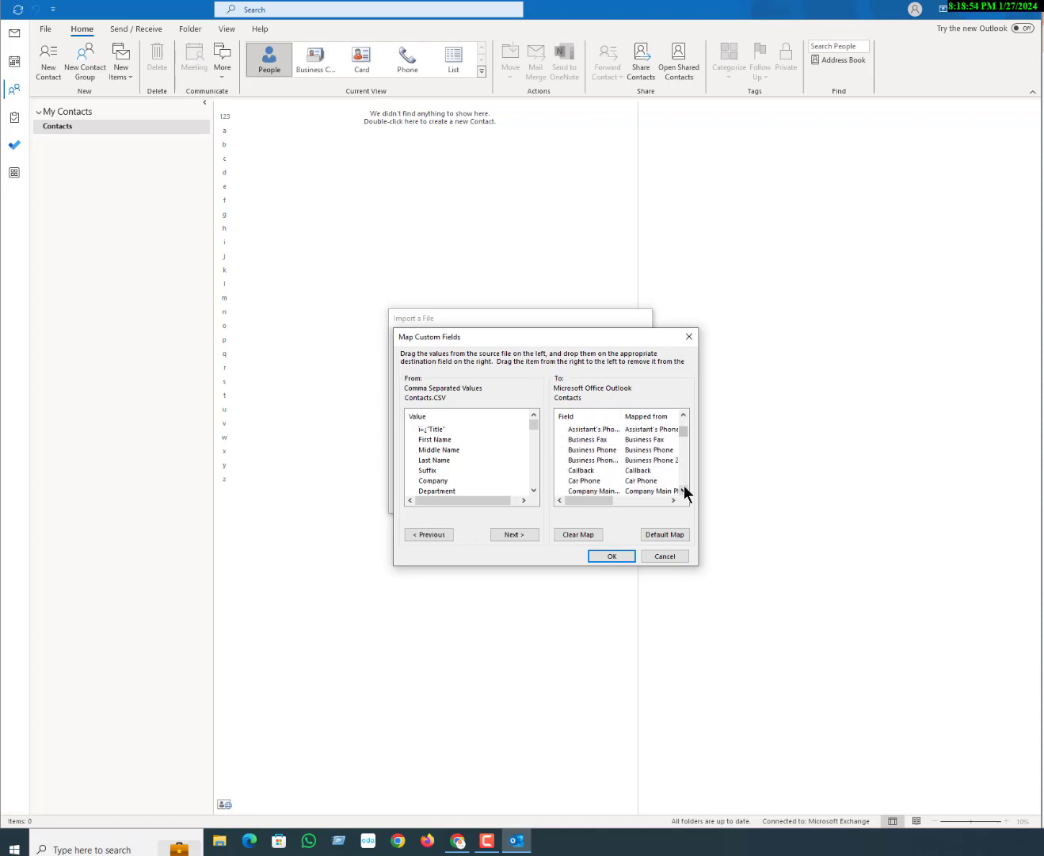
{"action": "left_click", "coordinate": [684, 489]}
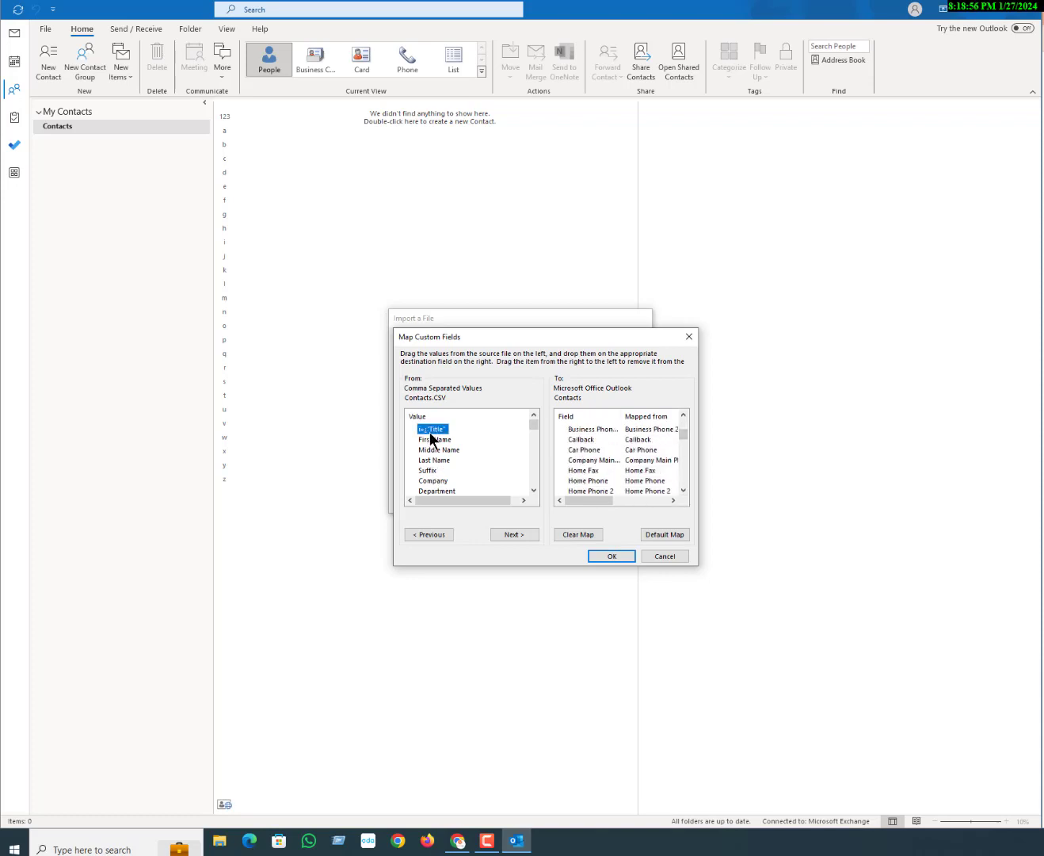
{"action": "left_click", "coordinate": [618, 556]}
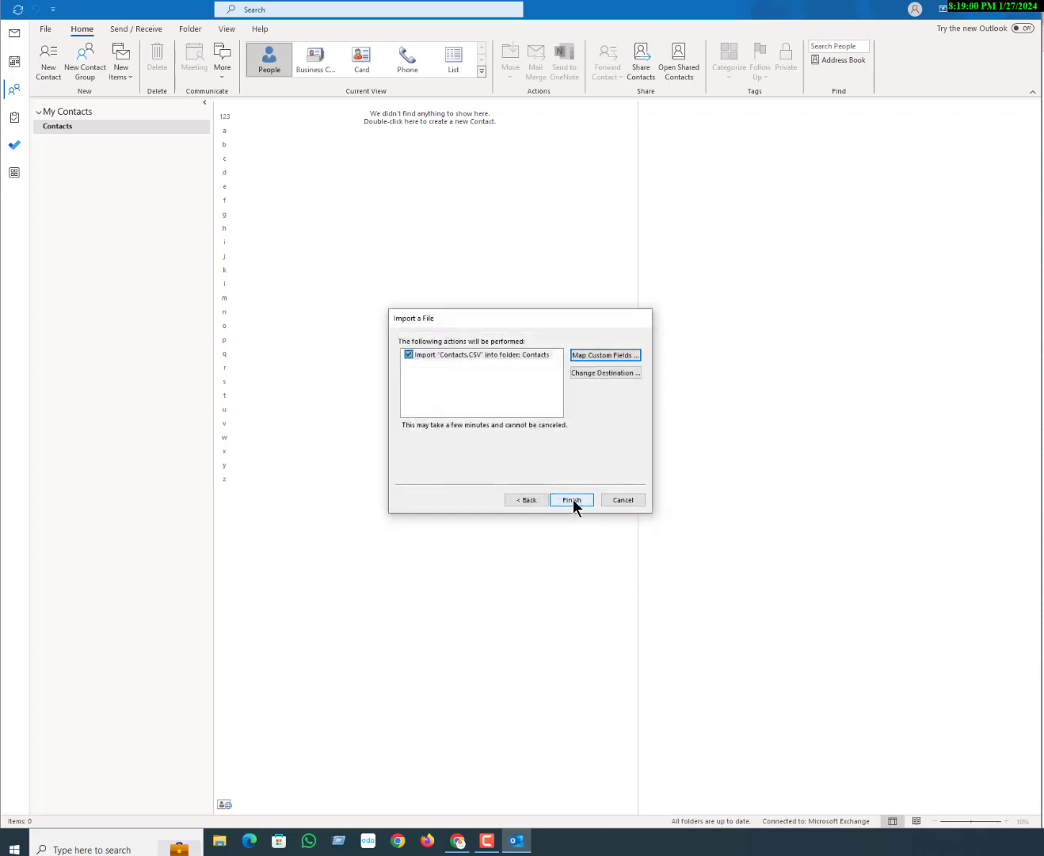
{"action": "left_click", "coordinate": [572, 501]}
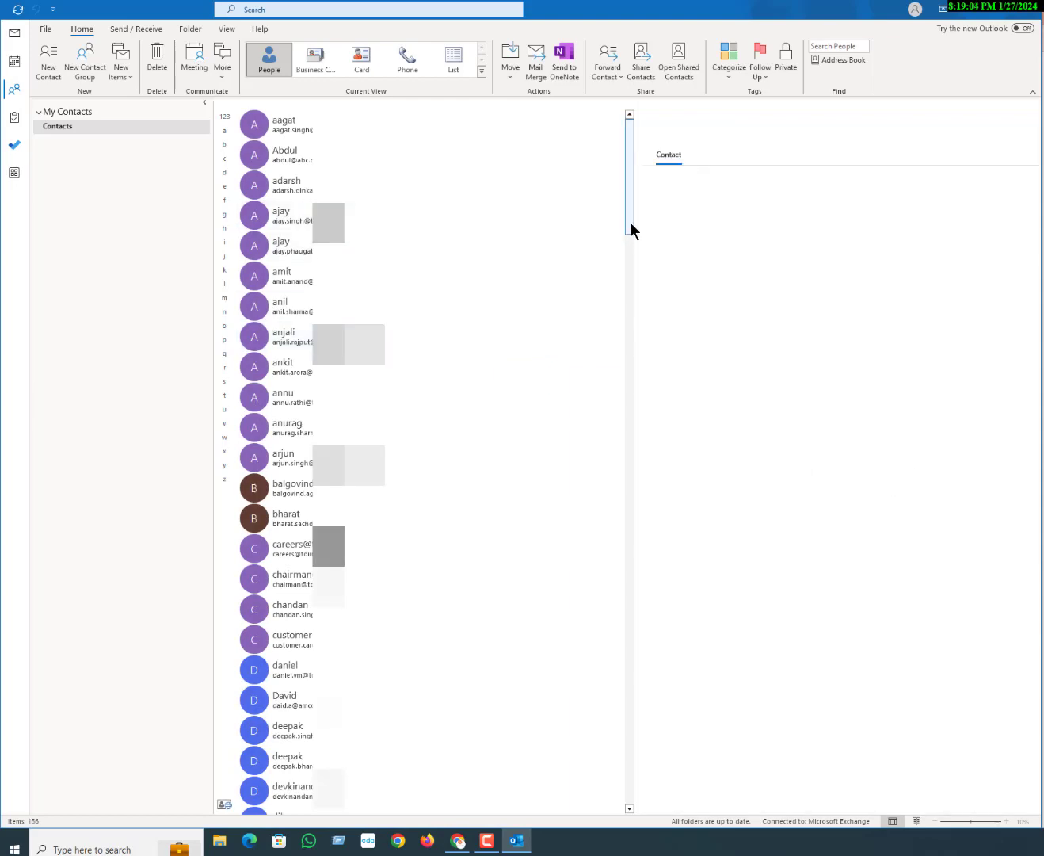
- Scroll the 136 imported contacts, switch to Mail and back, and inspect a contact's details
{"action": "mouse_move", "coordinate": [632, 225]}
{"action": "left_mouse_down"}
{"action": "mouse_move", "coordinate": [629, 754]}
{"action": "mouse_move", "coordinate": [638, 516]}
{"action": "mouse_move", "coordinate": [596, 274]}
{"action": "mouse_move", "coordinate": [599, 188]}
{"action": "mouse_move", "coordinate": [568, 175]}
{"action": "left_mouse_up"}
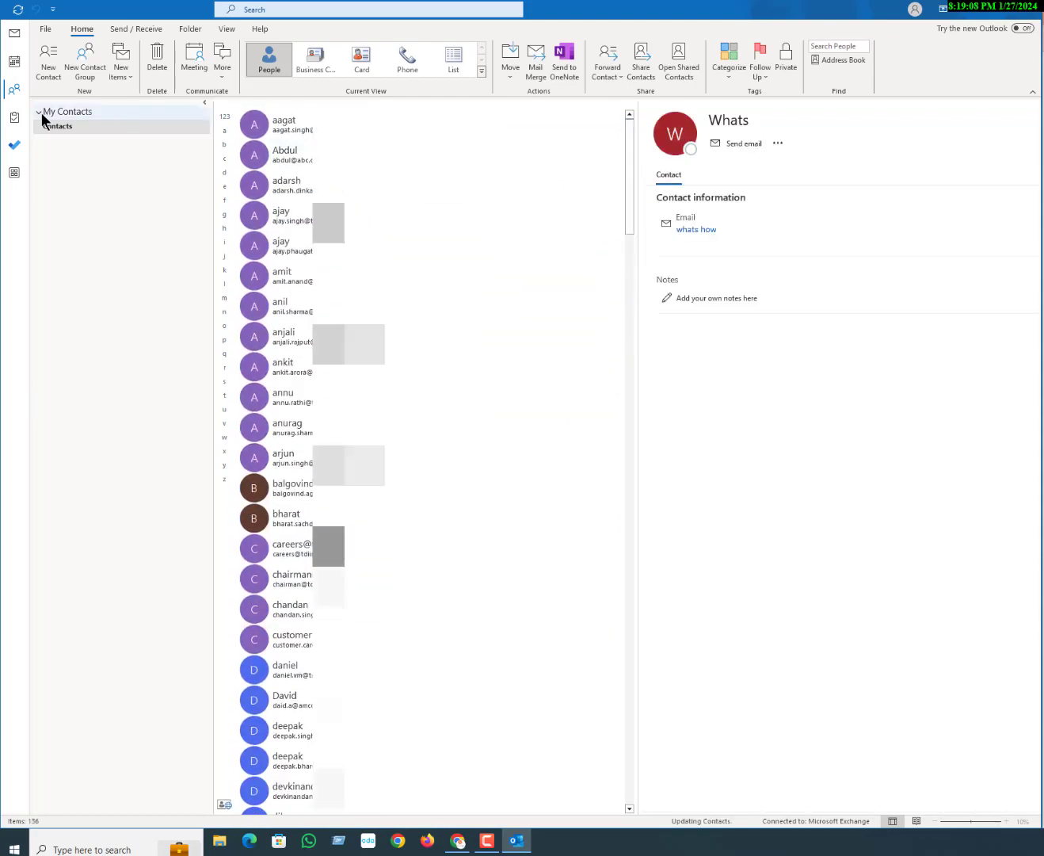
{"action": "left_click", "coordinate": [14, 34]}
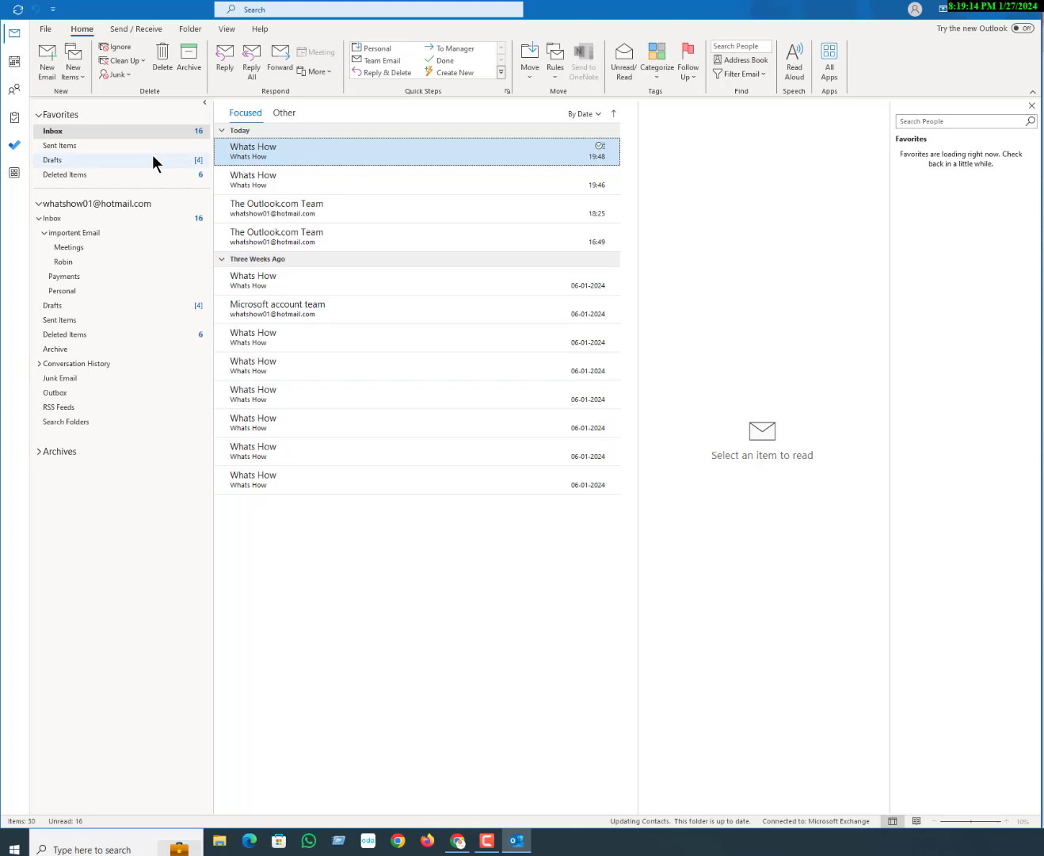
{"action": "left_click", "coordinate": [14, 89]}
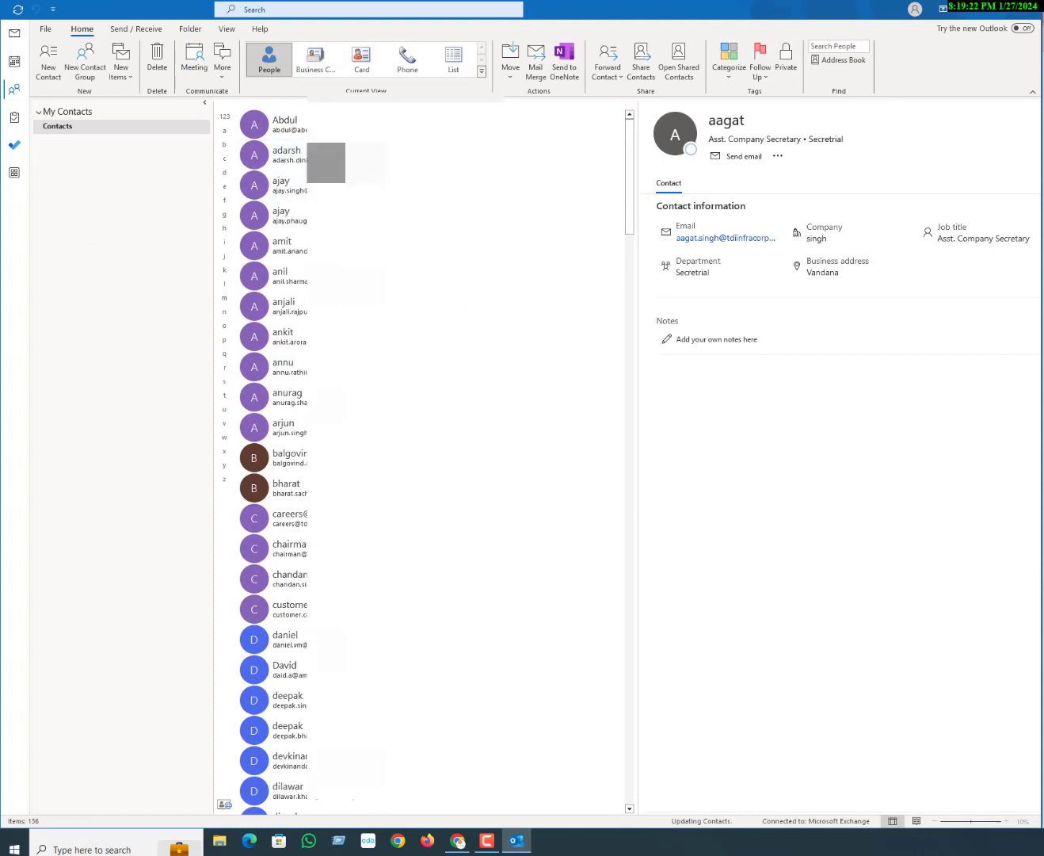
{"action": "left_click", "coordinate": [332, 124]}
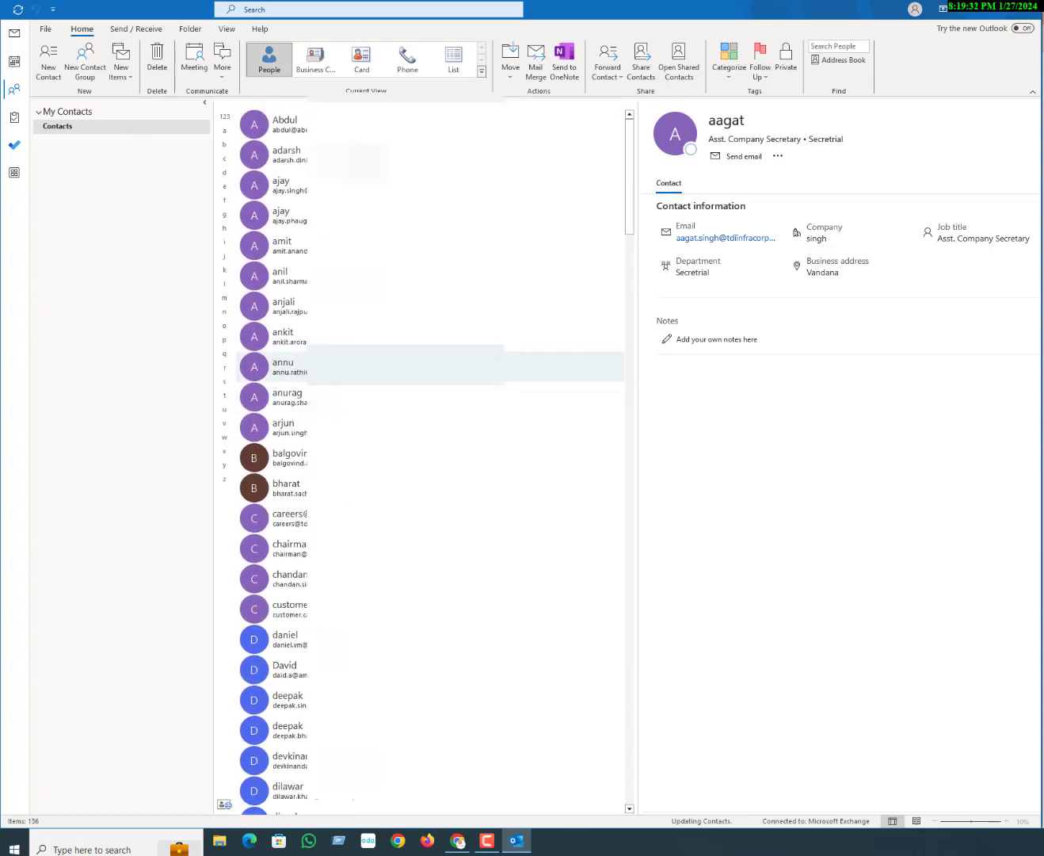
- Open the Import/Export wizard from File > Open & Export, then cancel it
{"action": "left_click", "coordinate": [46, 28]}
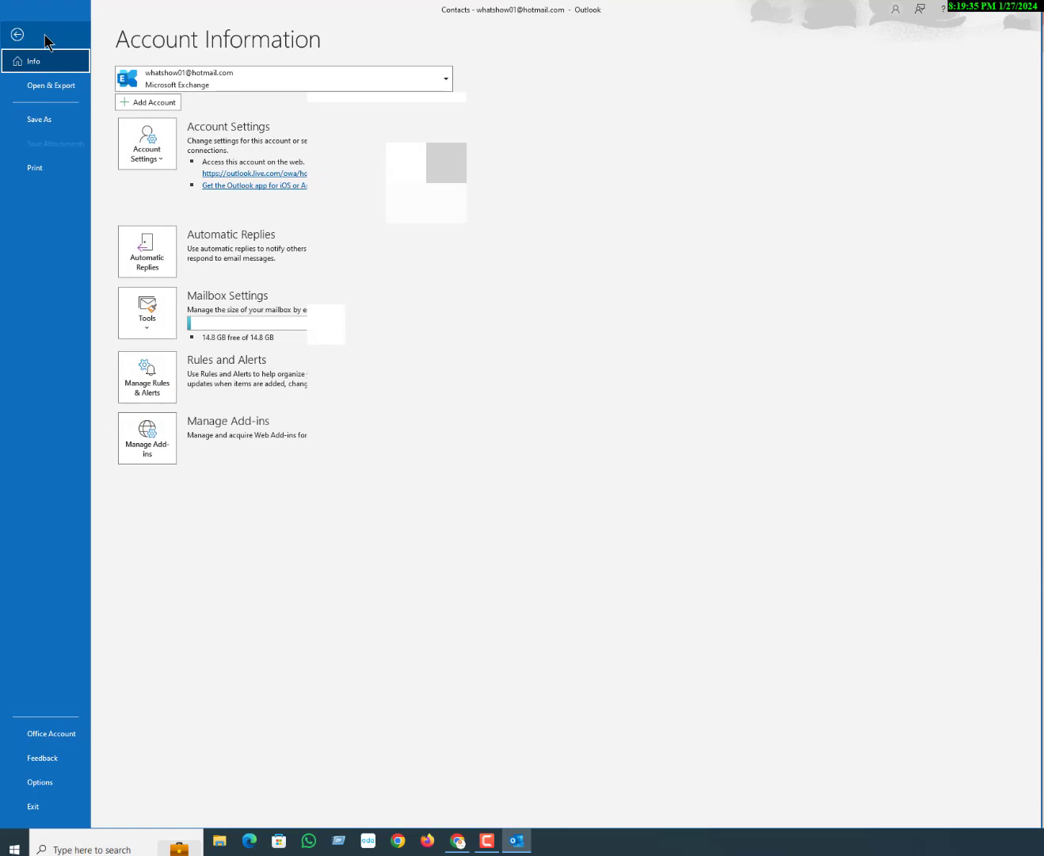
{"action": "left_click", "coordinate": [68, 89]}
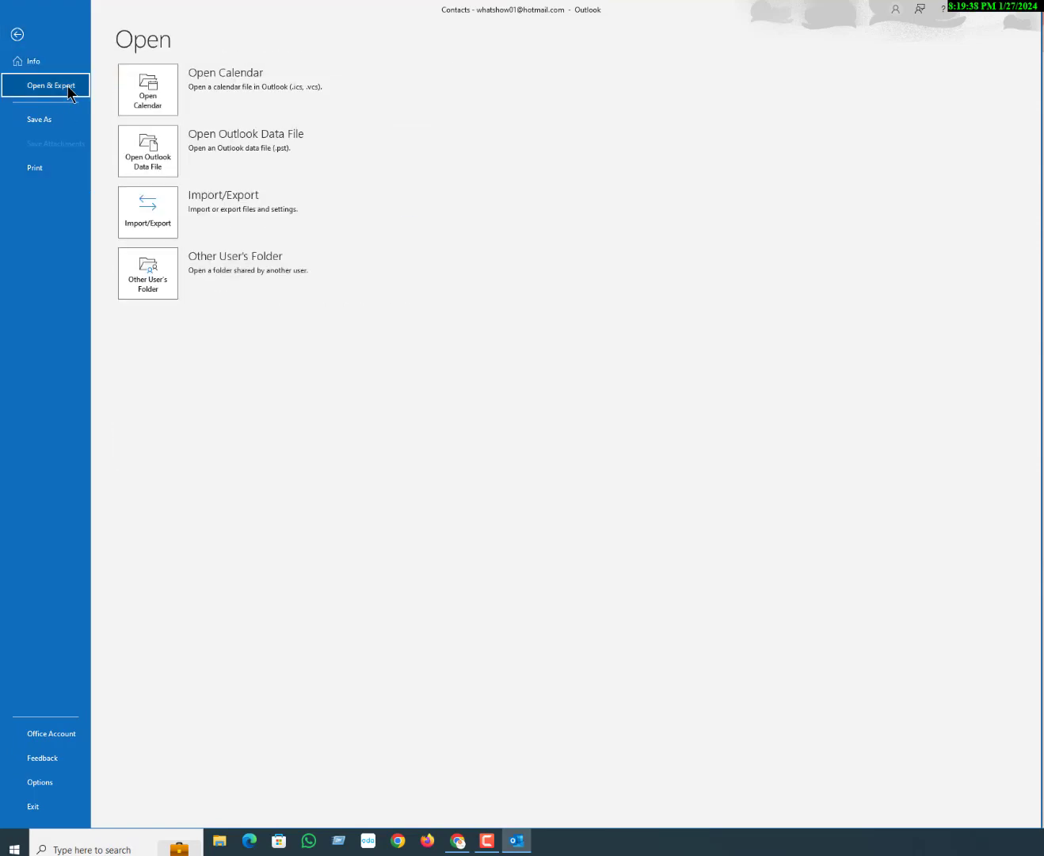
{"action": "left_click", "coordinate": [151, 227]}
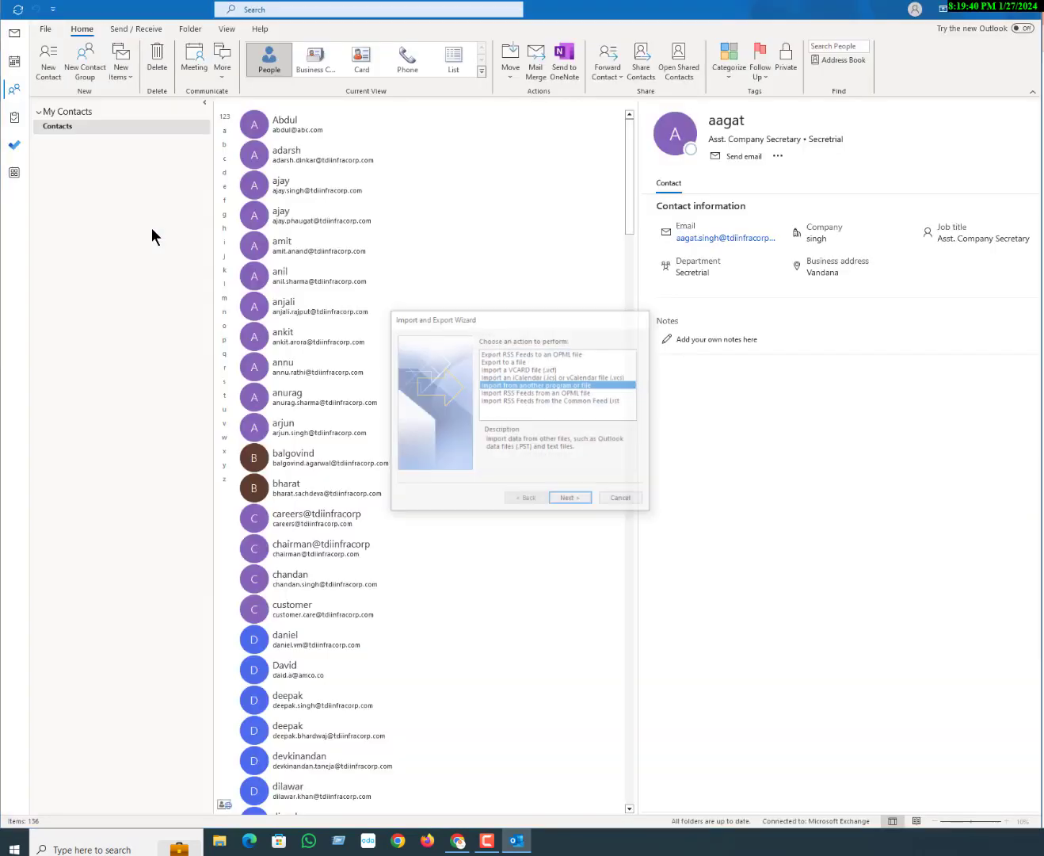
{"action": "left_click", "coordinate": [15, 51]}
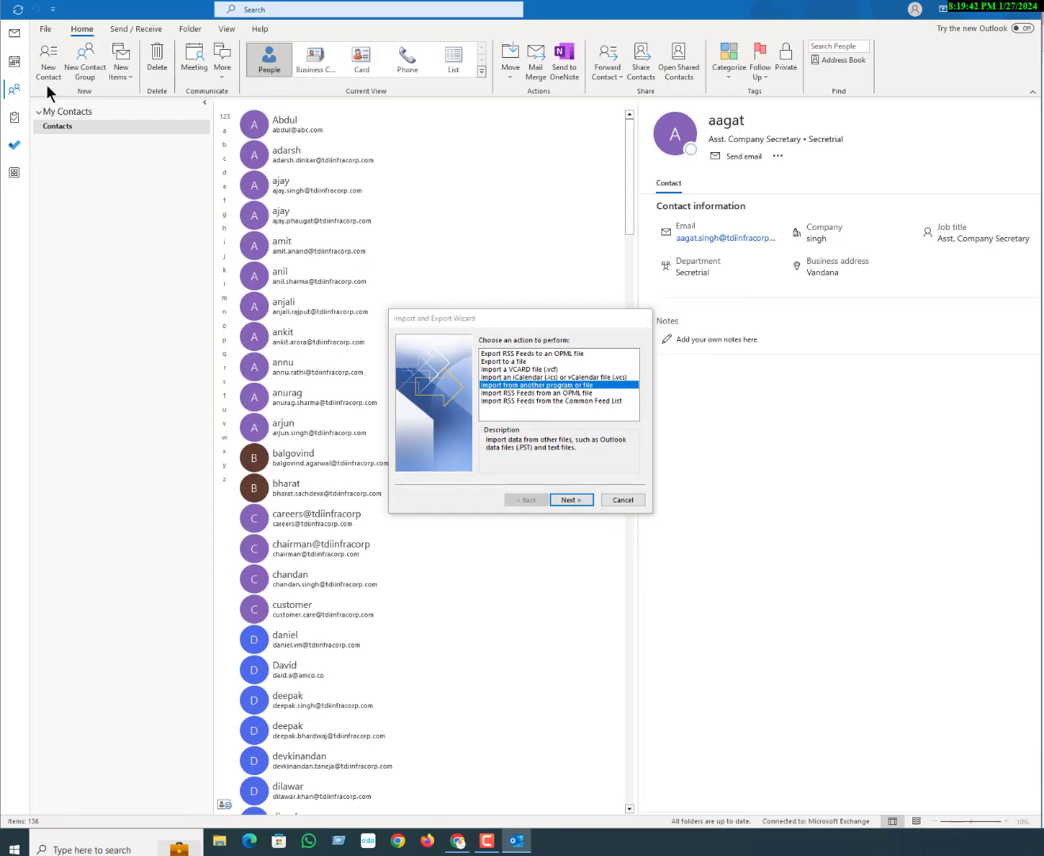
{"action": "left_click", "coordinate": [640, 500]}
- From Mail, reopen the Import/Export wizard and choose Export to a file
{"action": "left_click", "coordinate": [14, 33]}
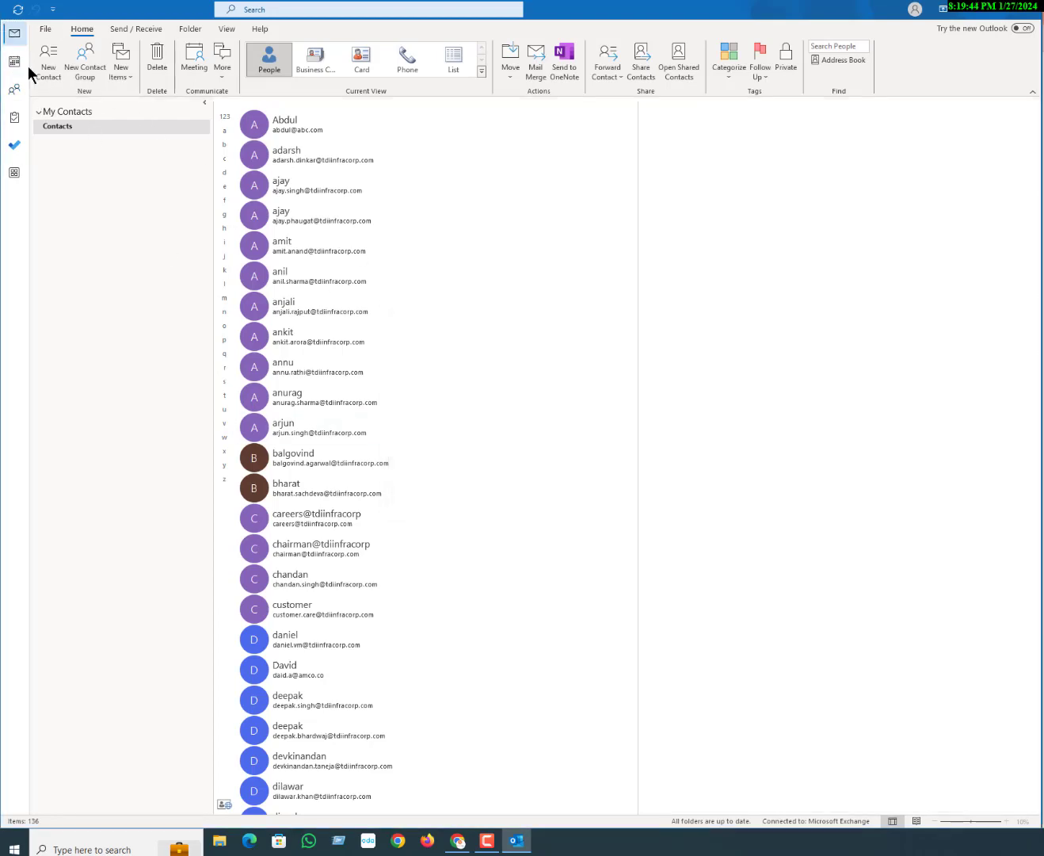
{"action": "left_click", "coordinate": [46, 29]}
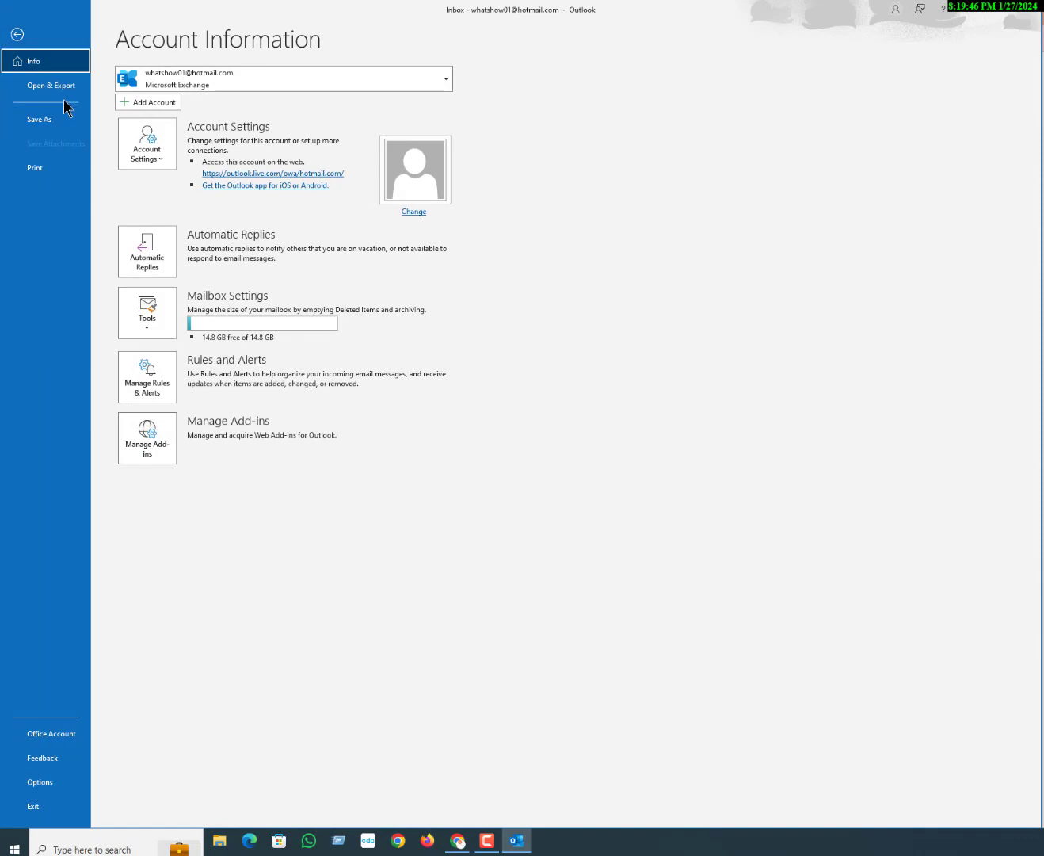
{"action": "left_click", "coordinate": [56, 86]}
{"action": "left_click", "coordinate": [171, 216]}
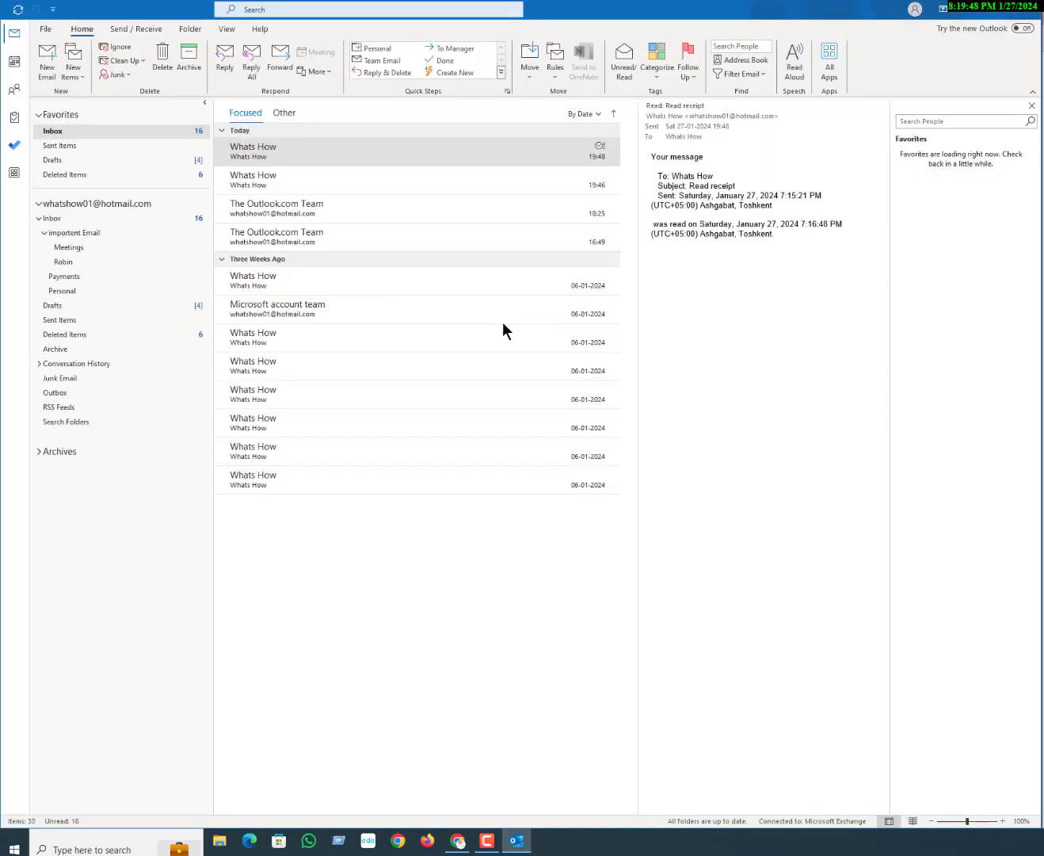
{"action": "left_click_drag", "start_coordinate": [555, 311], "coordinate": [510, 297]}
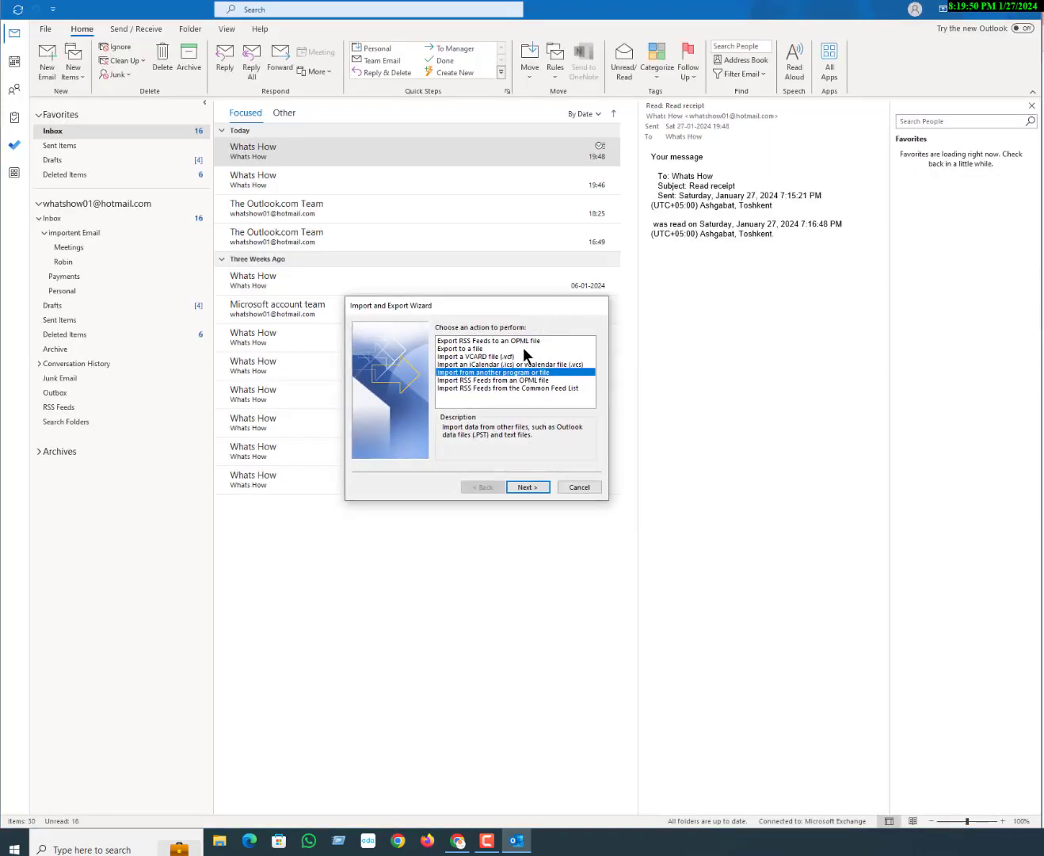
{"action": "left_click", "coordinate": [469, 349]}
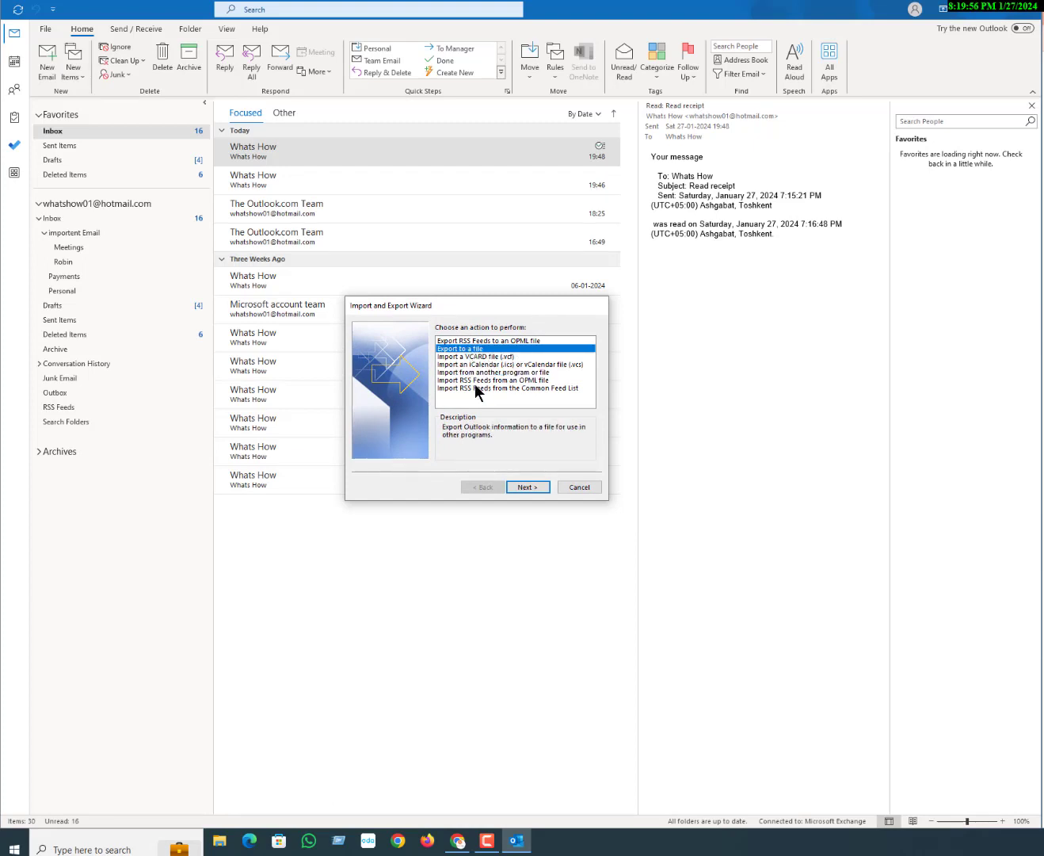
{"action": "left_click", "coordinate": [528, 488]}
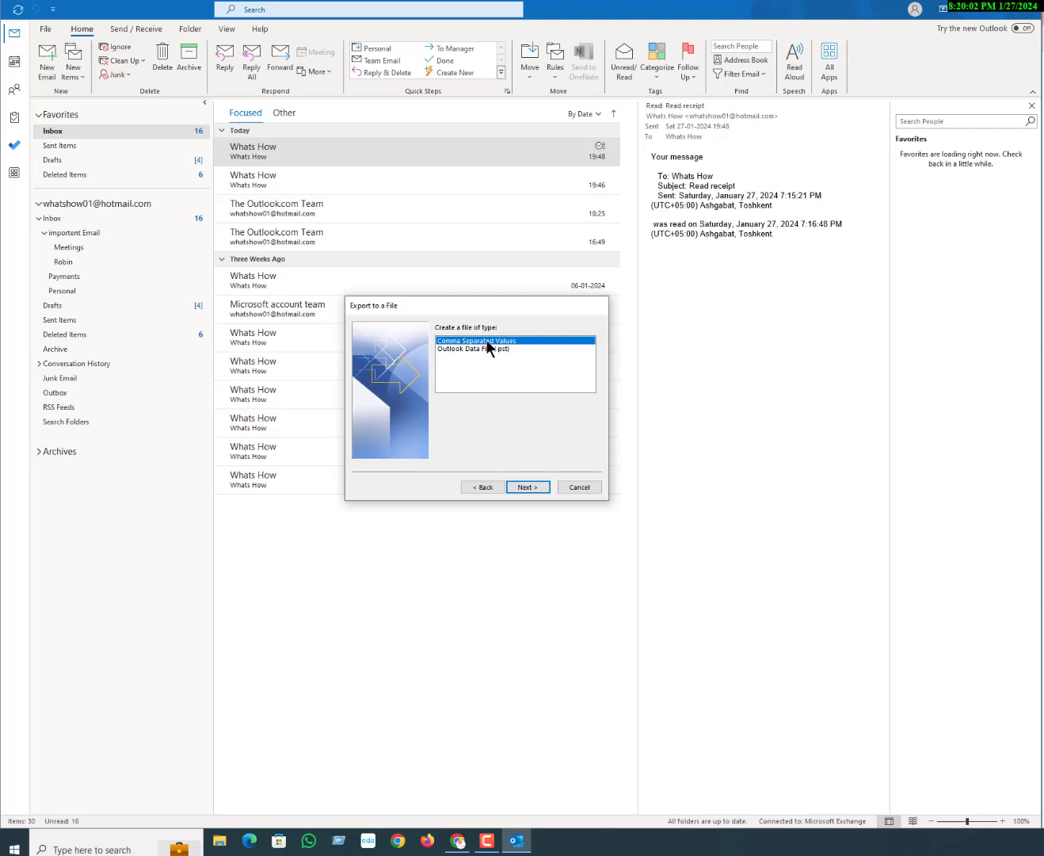
{"action": "left_click", "coordinate": [520, 486]}
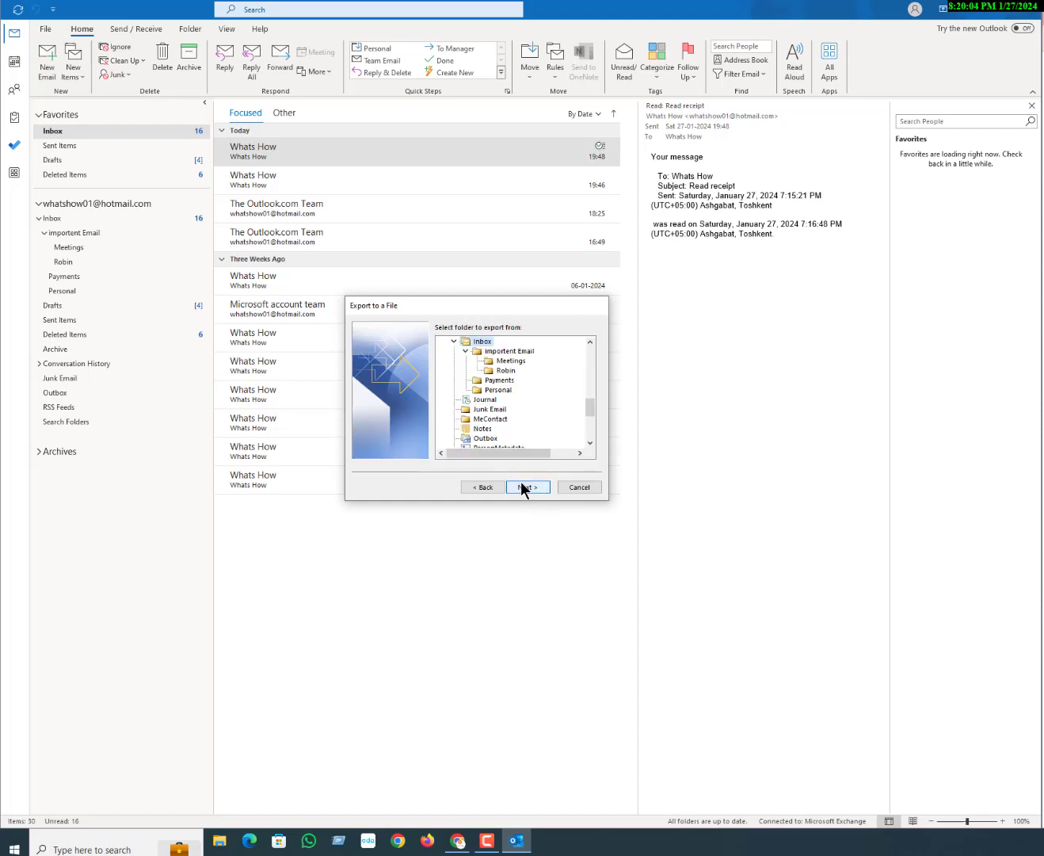
{"action": "scroll", "coordinate": [527, 428], "scroll_direction": "down", "scroll_amount": 2}
{"action": "scroll", "coordinate": [518, 428], "scroll_direction": "down", "scroll_amount": 1}
{"action": "scroll", "coordinate": [519, 428], "scroll_direction": "down", "scroll_amount": 2}
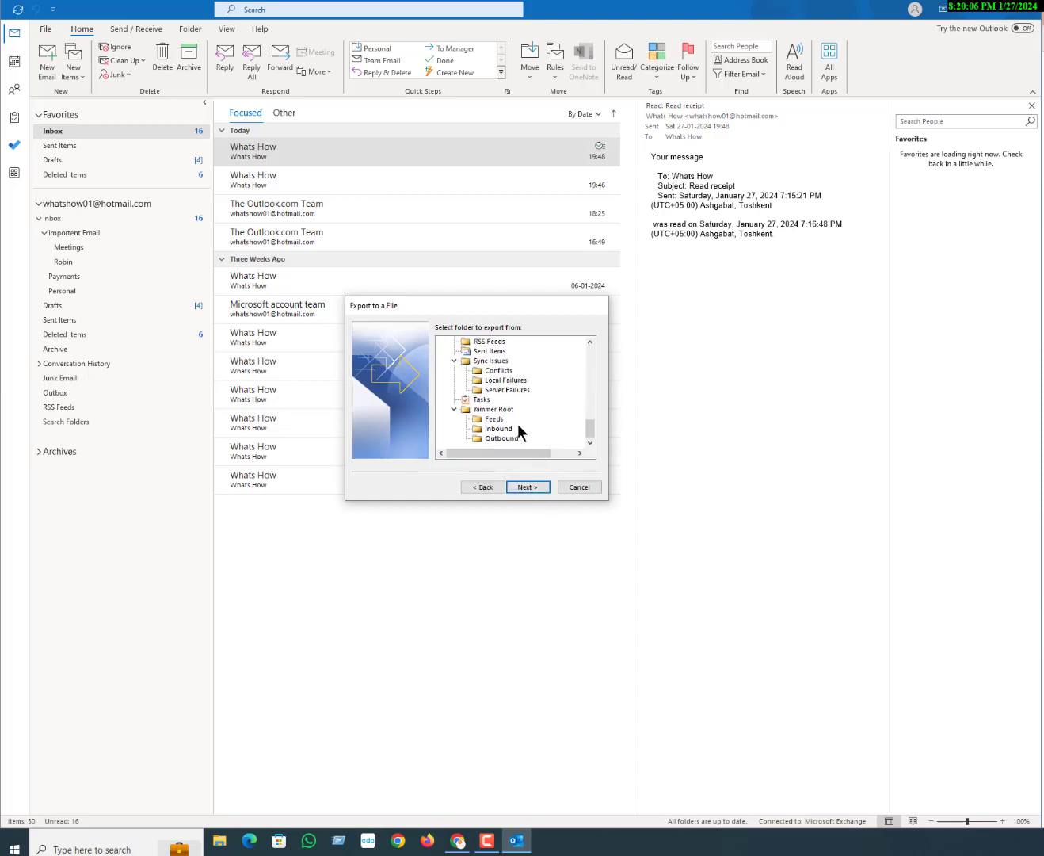
{"action": "scroll", "coordinate": [519, 427], "scroll_direction": "up", "scroll_amount": 3}
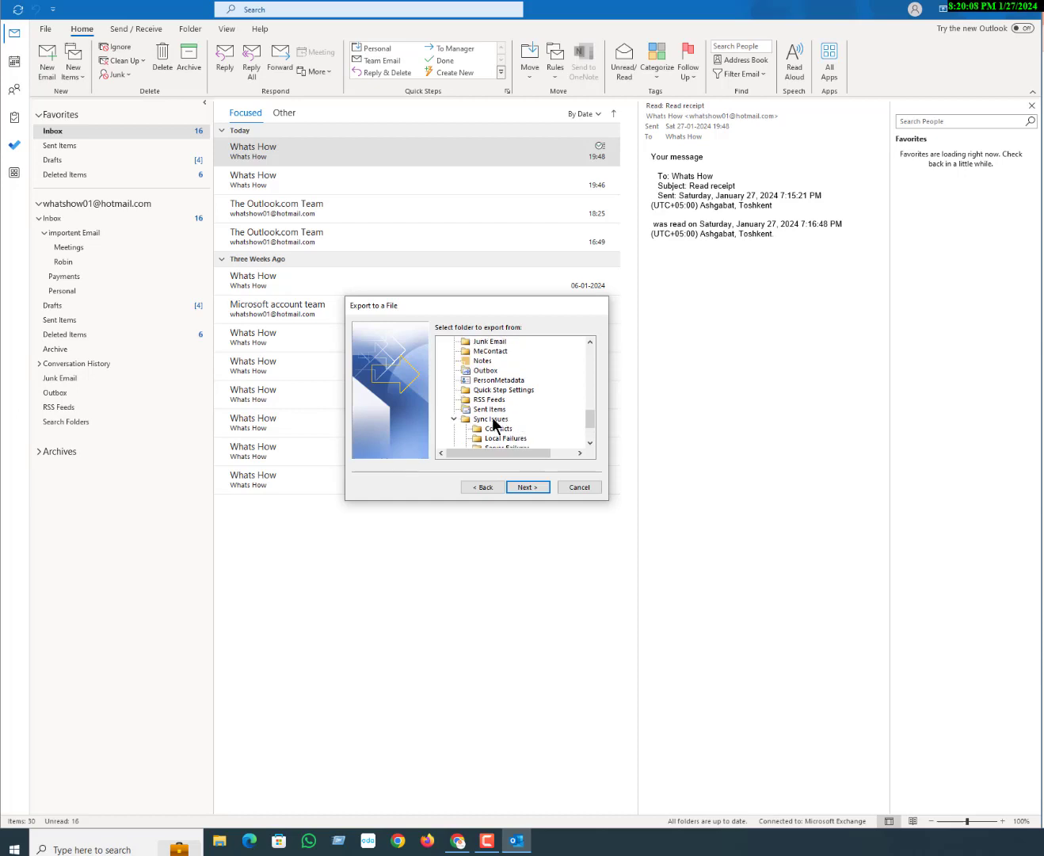
{"action": "scroll", "coordinate": [516, 413], "scroll_direction": "up", "scroll_amount": 2}
{"action": "scroll", "coordinate": [516, 412], "scroll_direction": "up", "scroll_amount": 2}
{"action": "scroll", "coordinate": [516, 413], "scroll_direction": "up", "scroll_amount": 2}
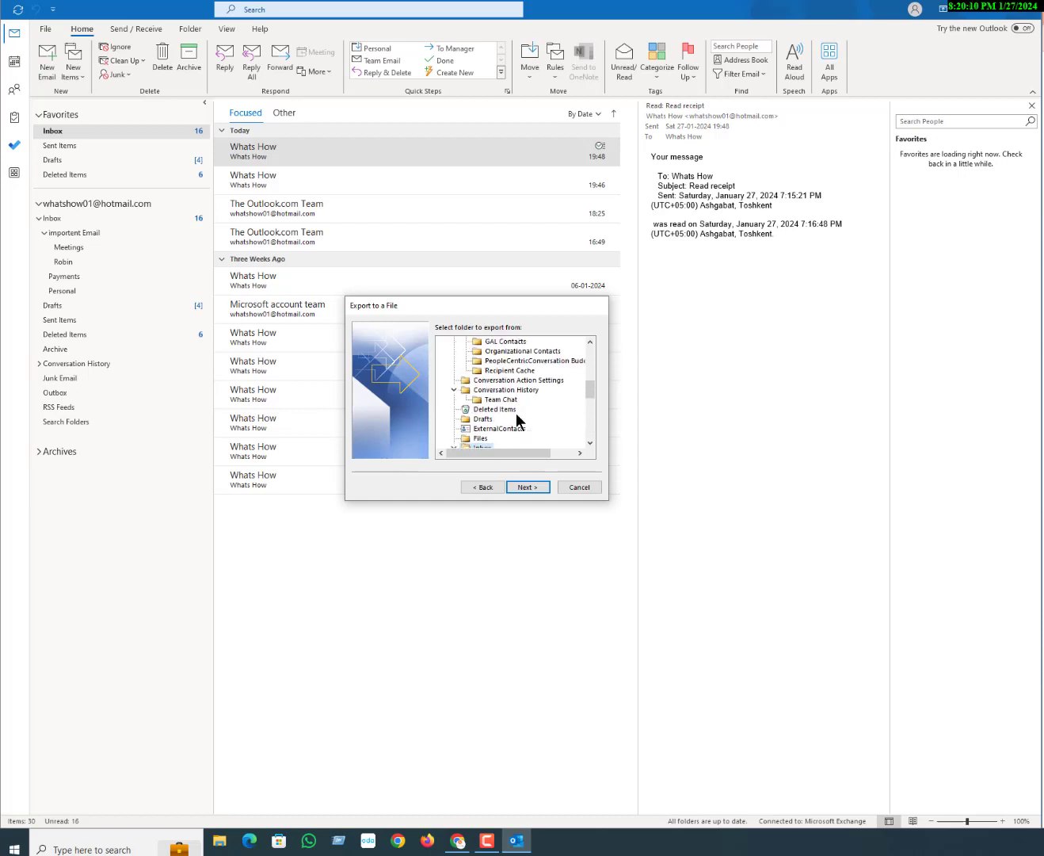
{"action": "scroll", "coordinate": [516, 413], "scroll_direction": "up", "scroll_amount": 1}
{"action": "scroll", "coordinate": [516, 413], "scroll_direction": "up", "scroll_amount": 4}
{"action": "scroll", "coordinate": [511, 419], "scroll_direction": "up", "scroll_amount": 1}
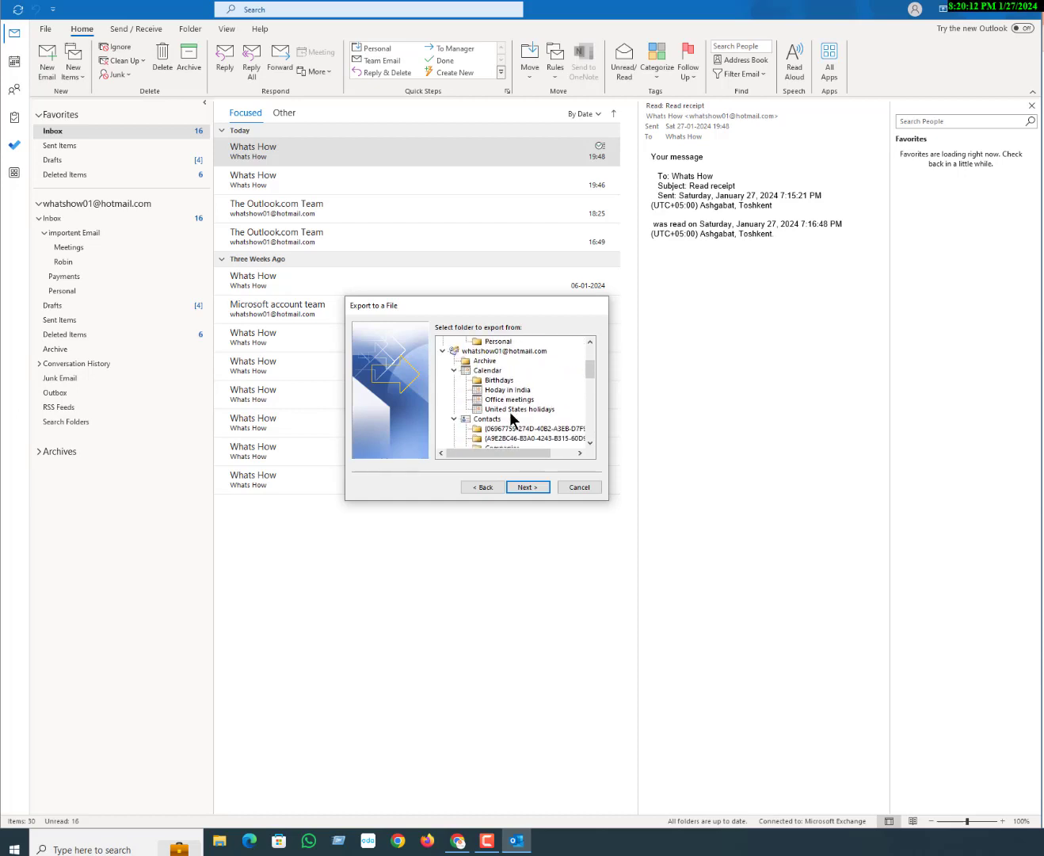
{"action": "scroll", "coordinate": [511, 419], "scroll_direction": "down", "scroll_amount": 1}
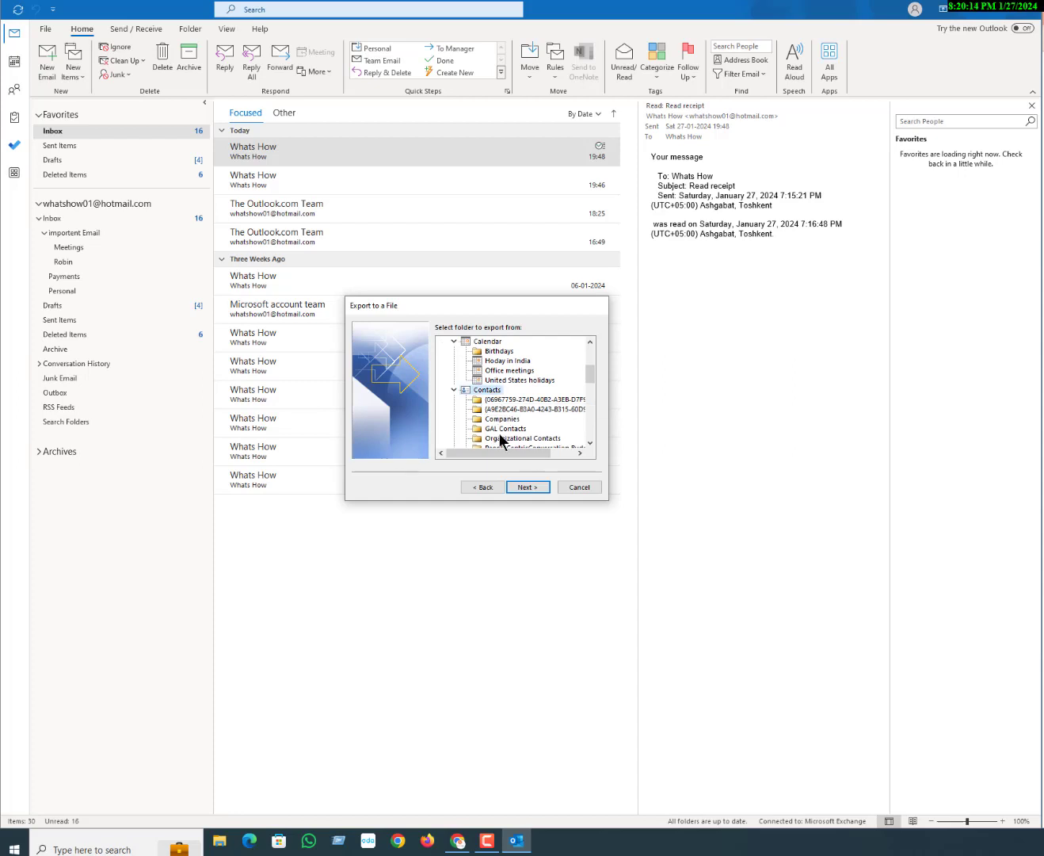
- Export to Contacts.CSV on the Desktop, replacing the existing file, and finish
{"action": "left_click", "coordinate": [521, 487]}
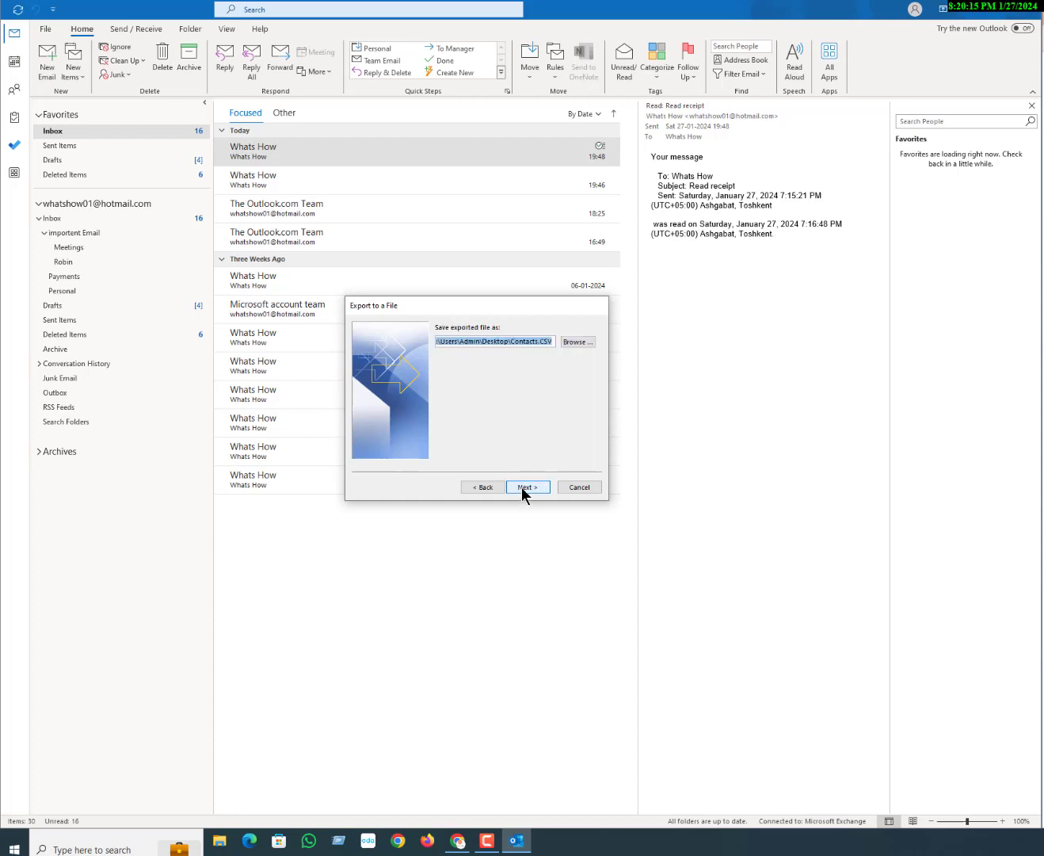
{"action": "left_click", "coordinate": [579, 342]}
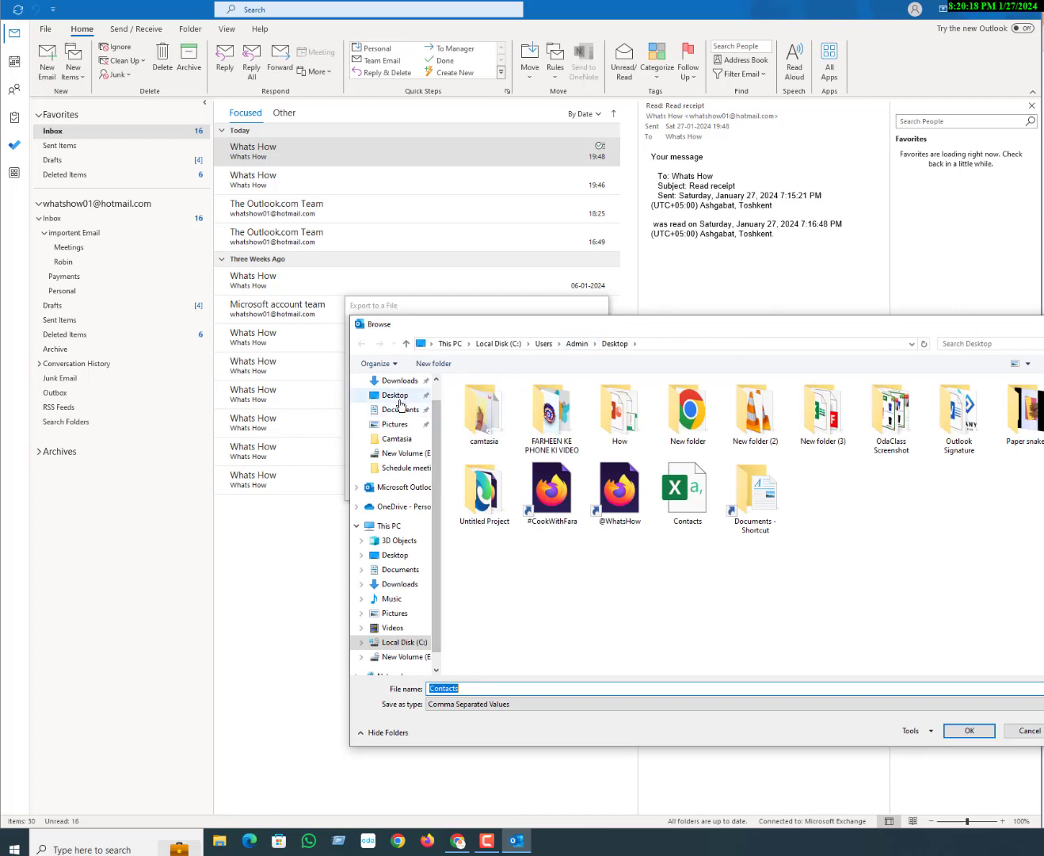
{"action": "left_click", "coordinate": [396, 397]}
{"action": "left_click", "coordinate": [471, 687]}
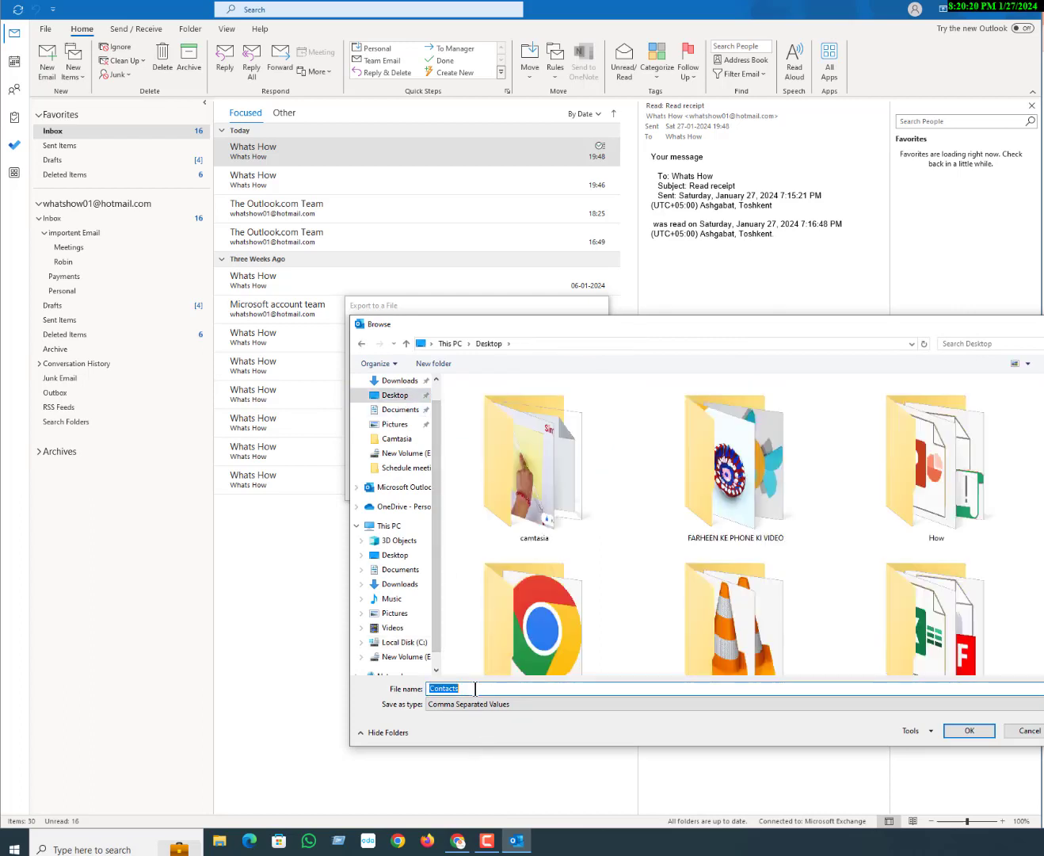
{"action": "left_click", "coordinate": [476, 688]}
{"action": "left_click", "coordinate": [968, 731]}
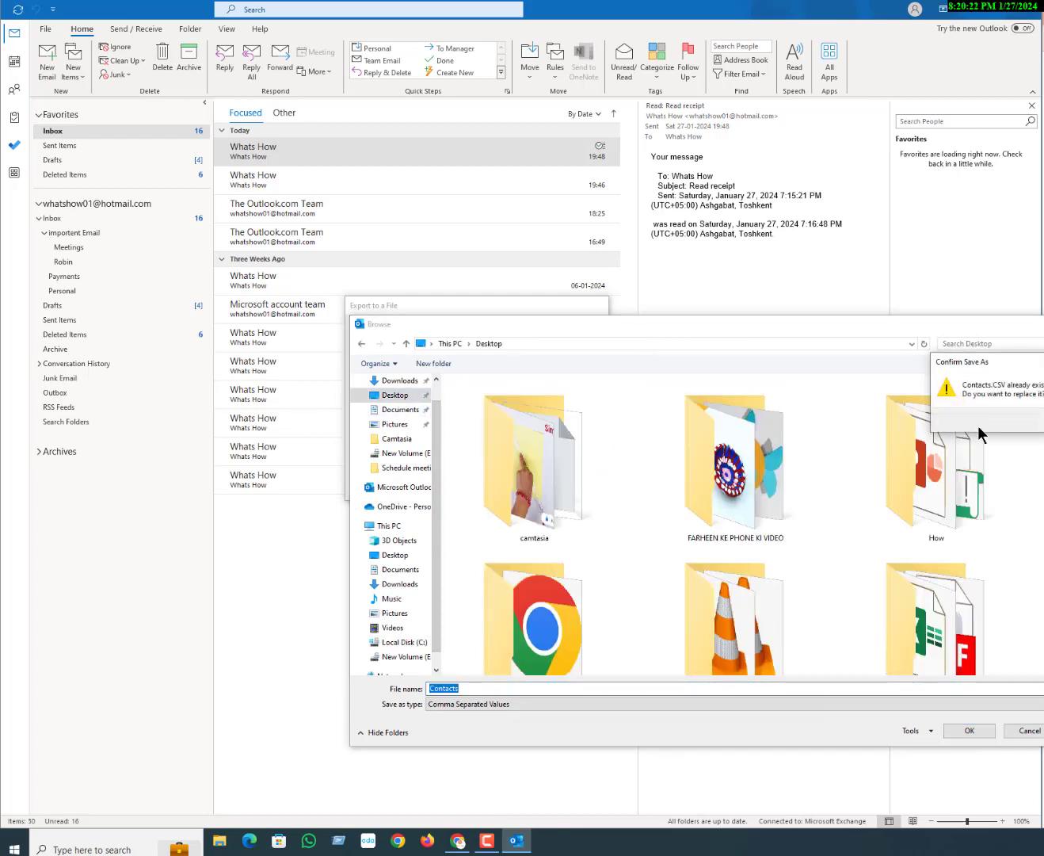
{"action": "key", "text": "y"}
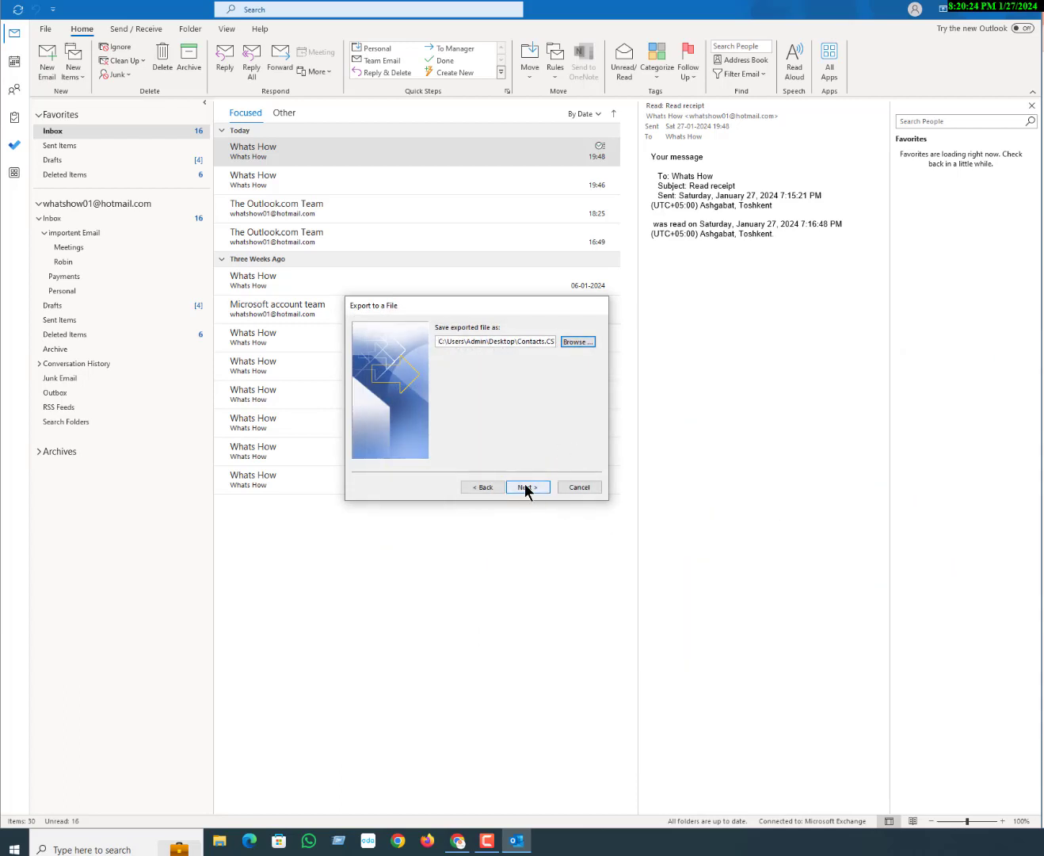
{"action": "left_click", "coordinate": [525, 482]}
{"action": "left_click", "coordinate": [531, 486]}
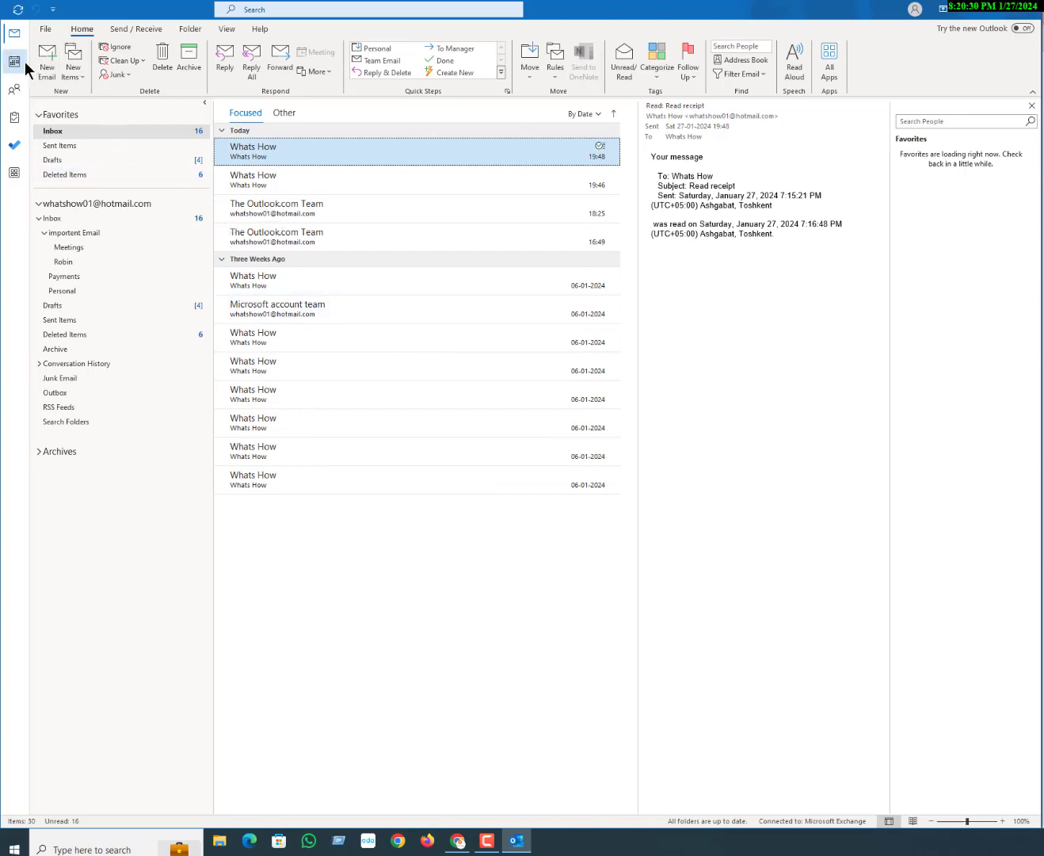
- In People, select all 136 contacts and delete them, confirming the deletion
{"action": "left_click", "coordinate": [14, 89]}
{"action": "left_click", "coordinate": [380, 337]}
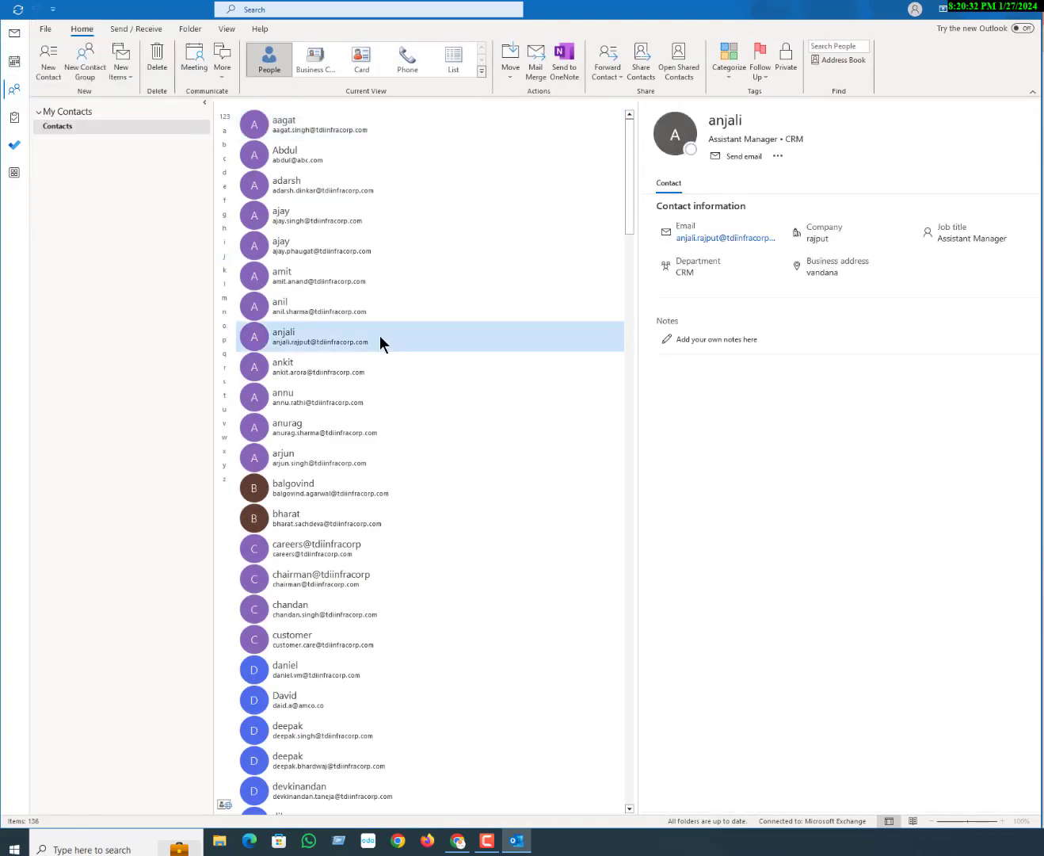
{"action": "key", "text": "ctrl+a"}
{"action": "key", "text": "Delete"}
{"action": "key", "text": "Return"}
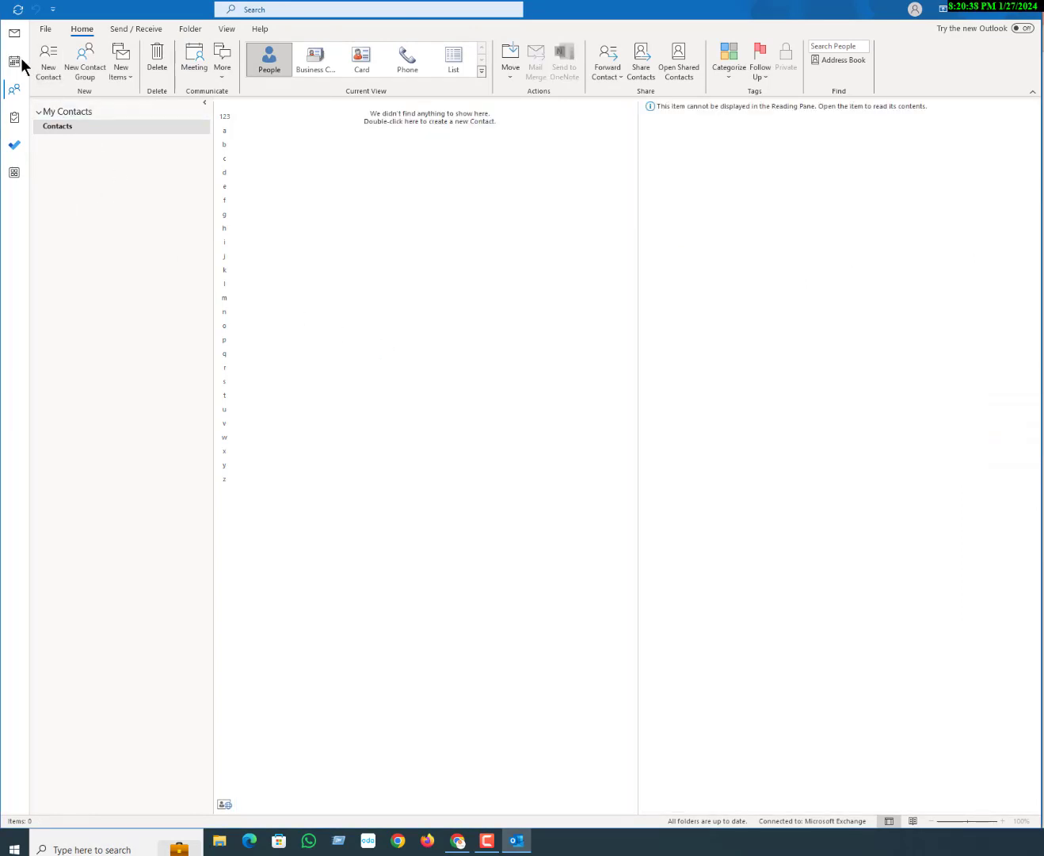
- Check that the Contacts list is now empty, then go to the File tab's Account Information page
{"action": "left_click", "coordinate": [15, 35]}
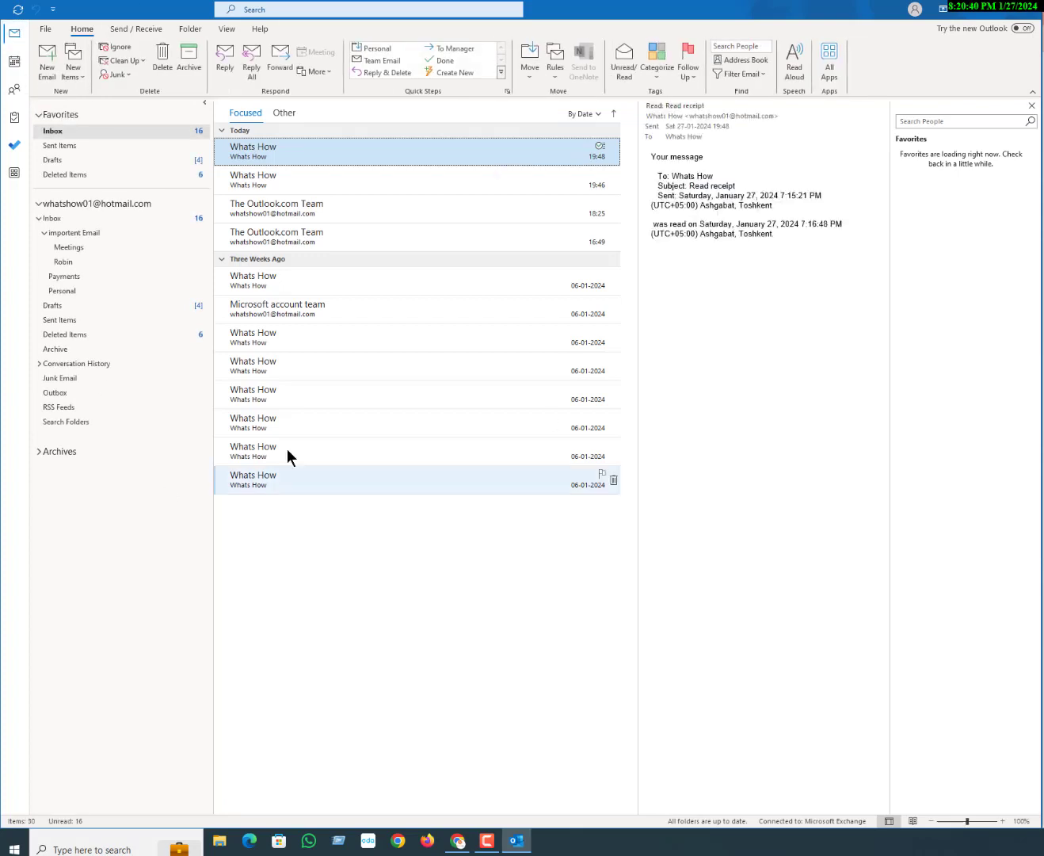
{"action": "left_click", "coordinate": [15, 90]}
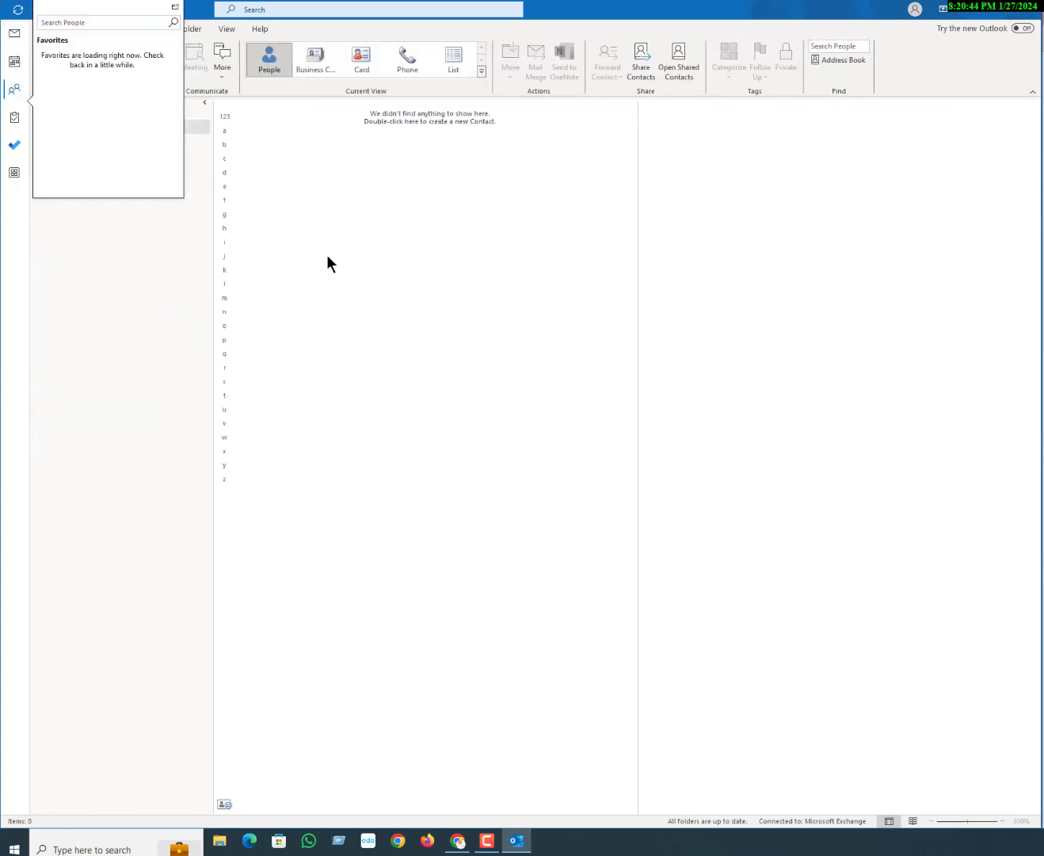
{"action": "left_click", "coordinate": [46, 31]}
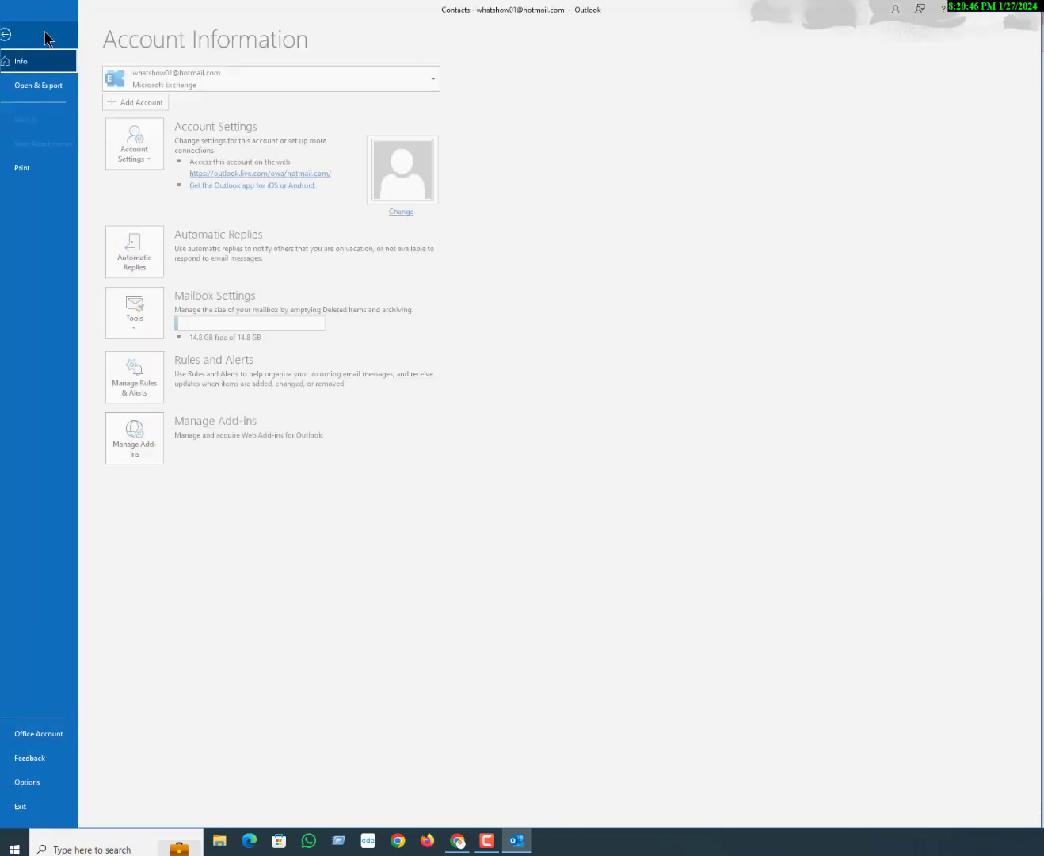
- Start the Import/Export wizard to import from a Comma Separated Values file
{"action": "left_click", "coordinate": [67, 94]}
{"action": "left_click", "coordinate": [164, 223]}
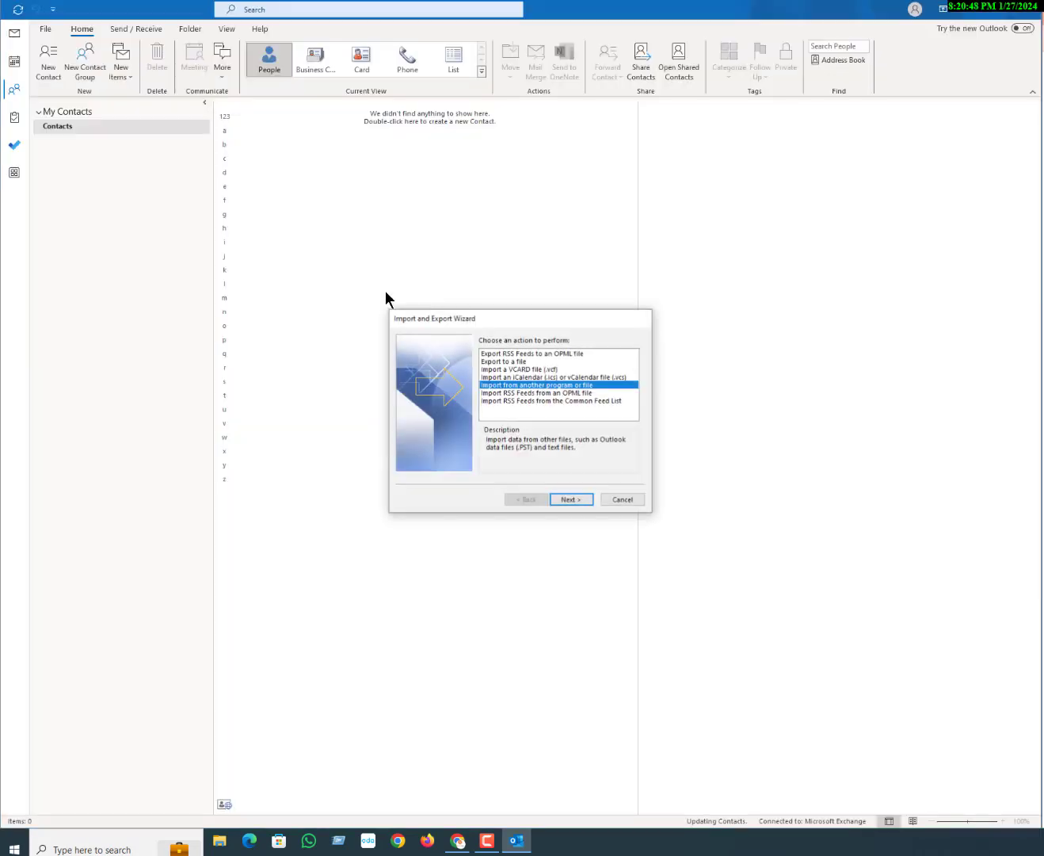
{"action": "left_click", "coordinate": [572, 501]}
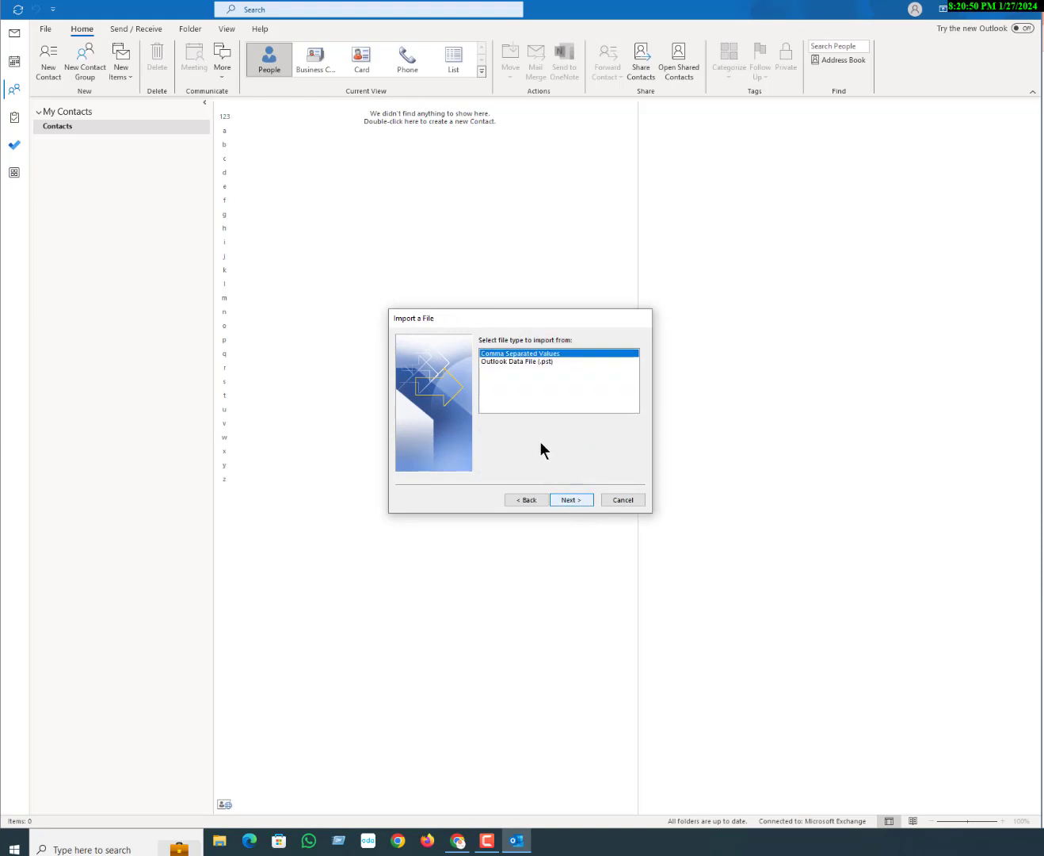
{"action": "left_click", "coordinate": [574, 503]}
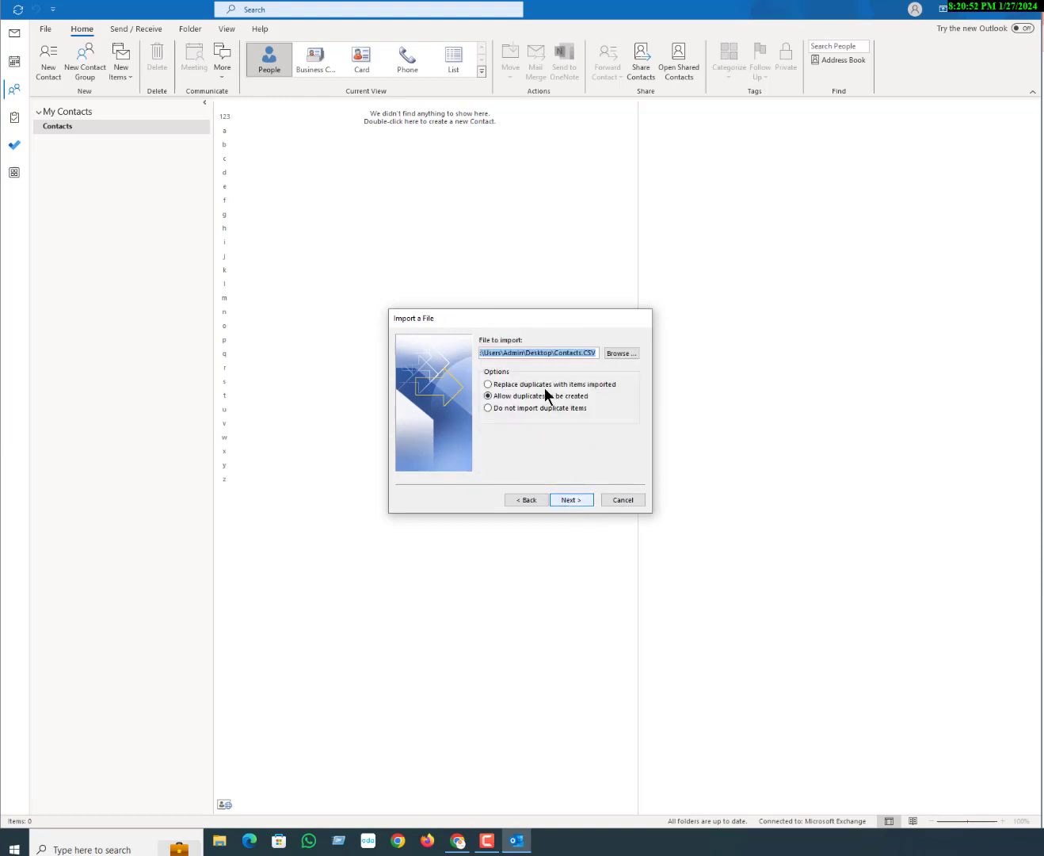
- Choose Contacts.CSV on the Desktop as the source and the Contacts folder as the destination
{"action": "left_click", "coordinate": [608, 355]}
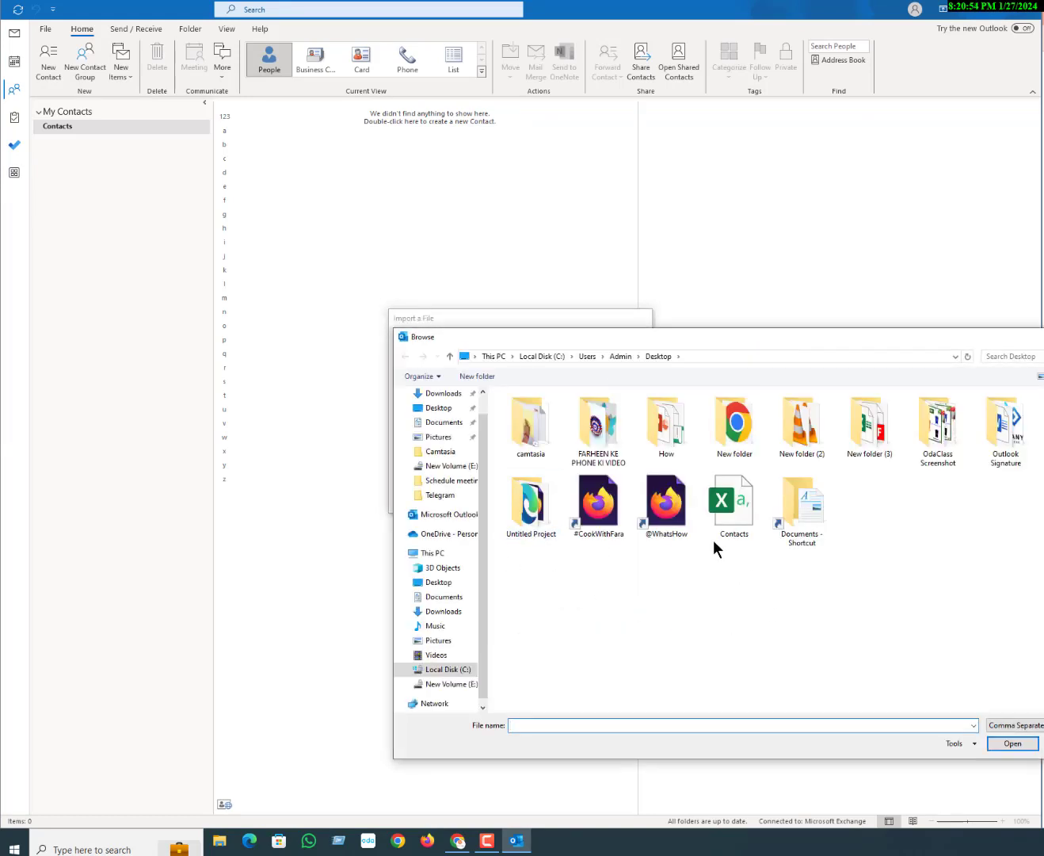
{"action": "left_click", "coordinate": [717, 535]}
{"action": "left_click", "coordinate": [1004, 741]}
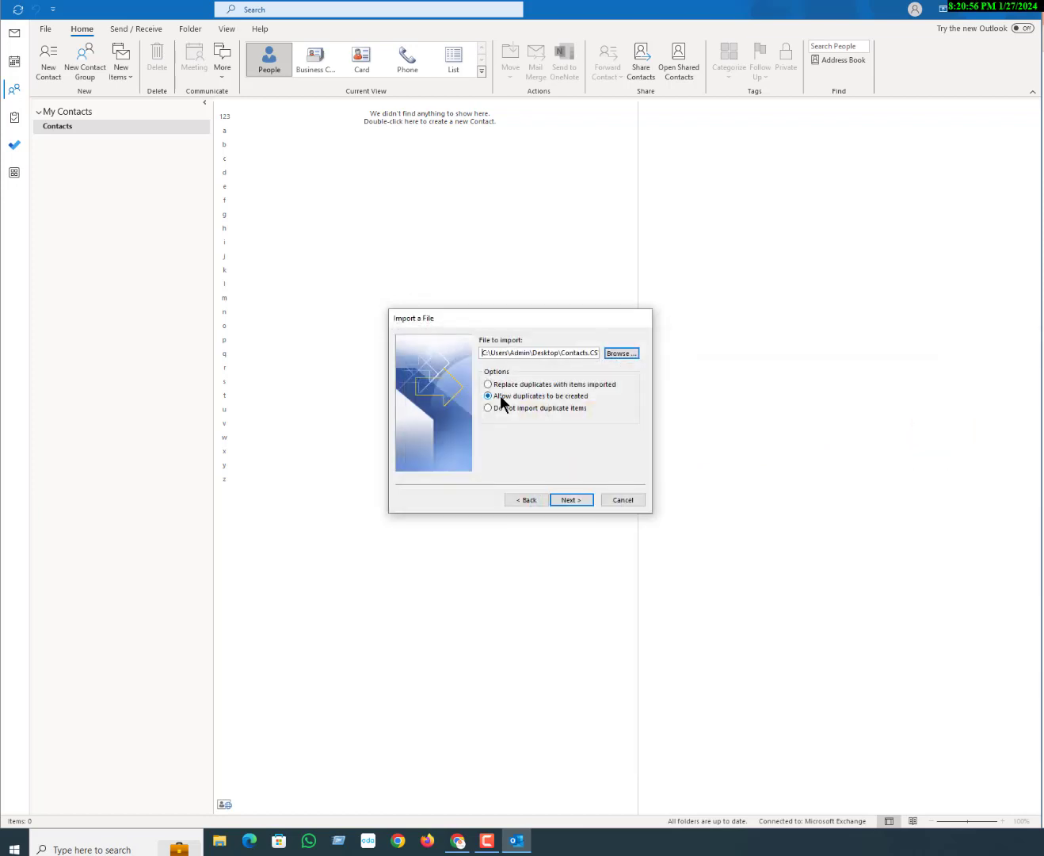
{"action": "left_click_drag", "start_coordinate": [517, 321], "coordinate": [403, 259]}
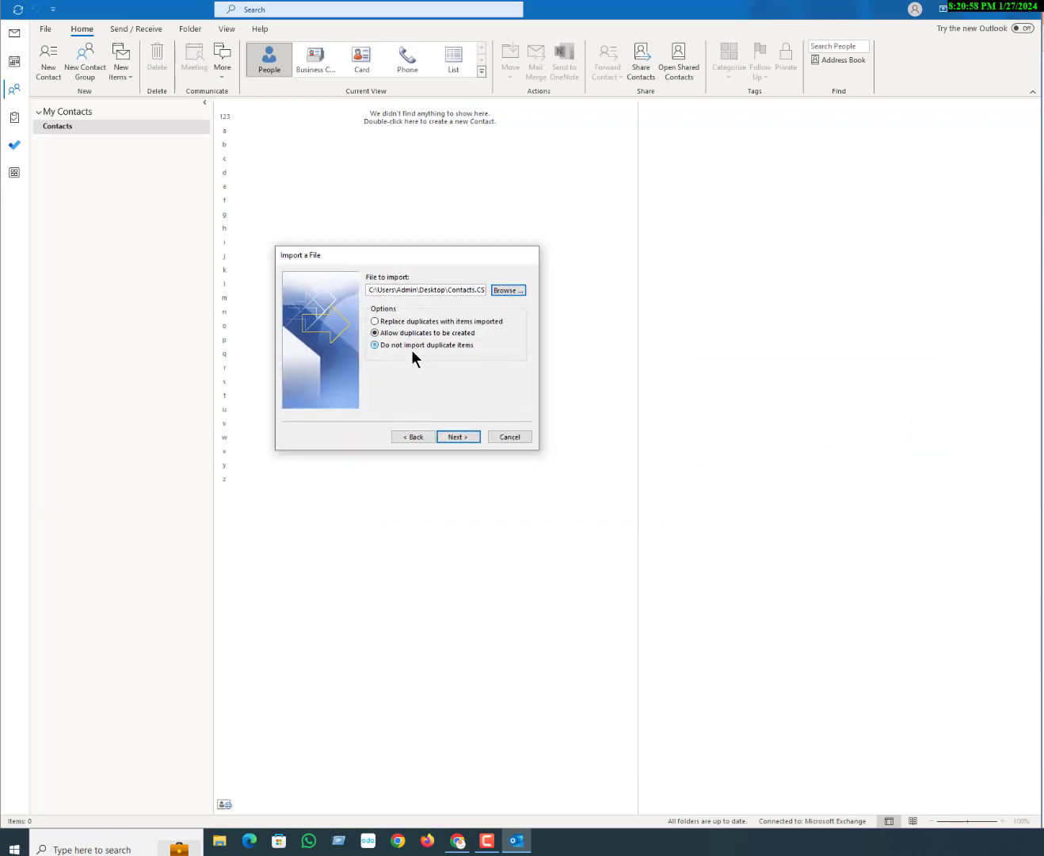
{"action": "left_click", "coordinate": [460, 434]}
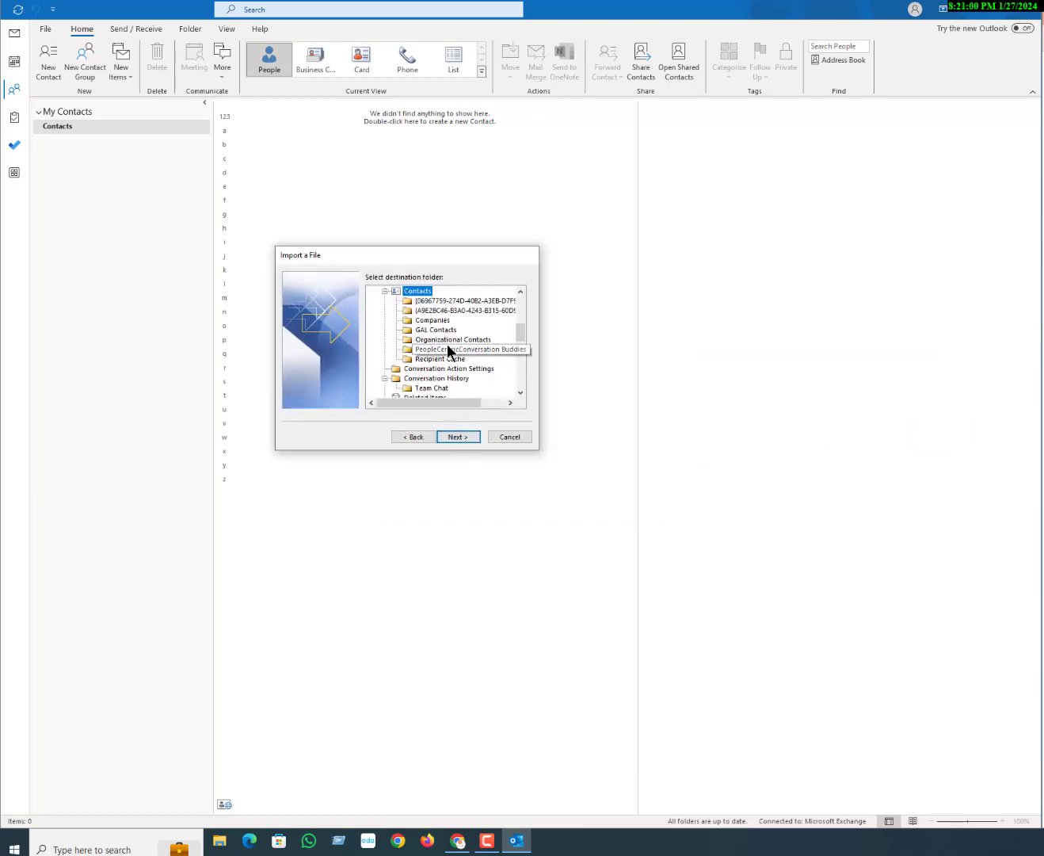
{"action": "left_click", "coordinate": [463, 434]}
- Finish importing the 136 contacts from Contacts.CSV, then return to the Inbox mail view
{"action": "left_click", "coordinate": [457, 434]}
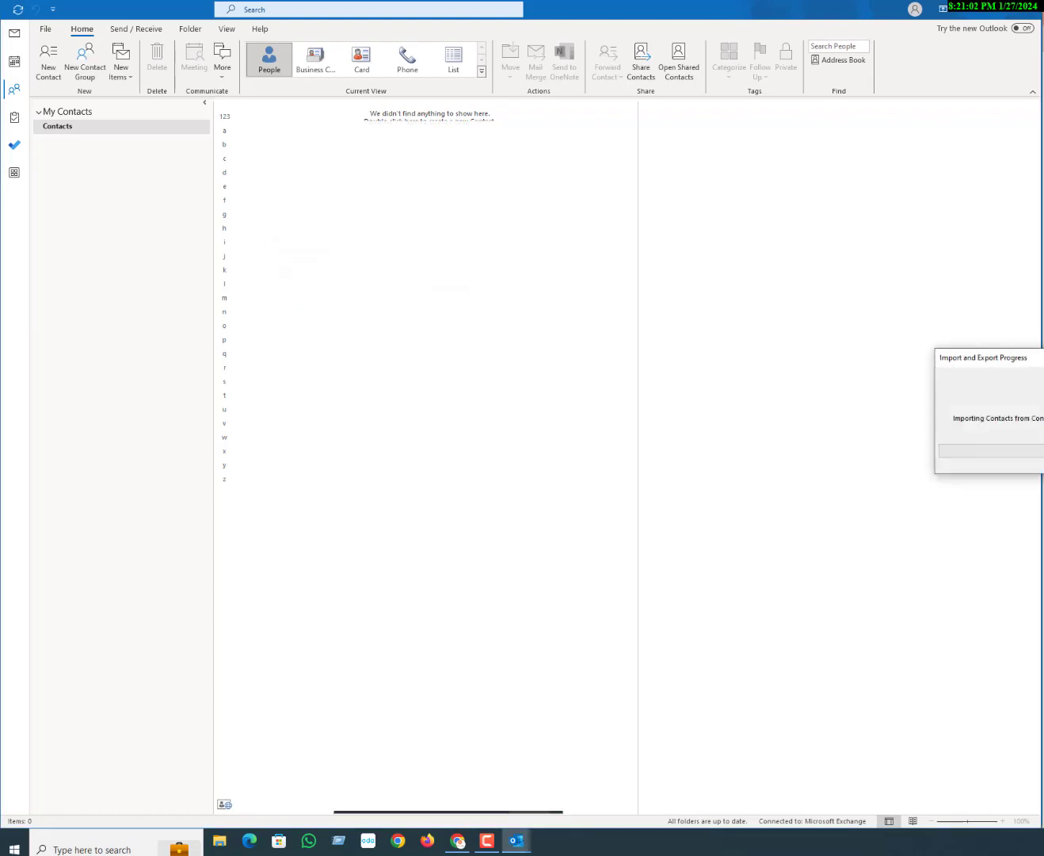
{"action": "left_click_drag", "start_coordinate": [968, 362], "coordinate": [242, 321]}
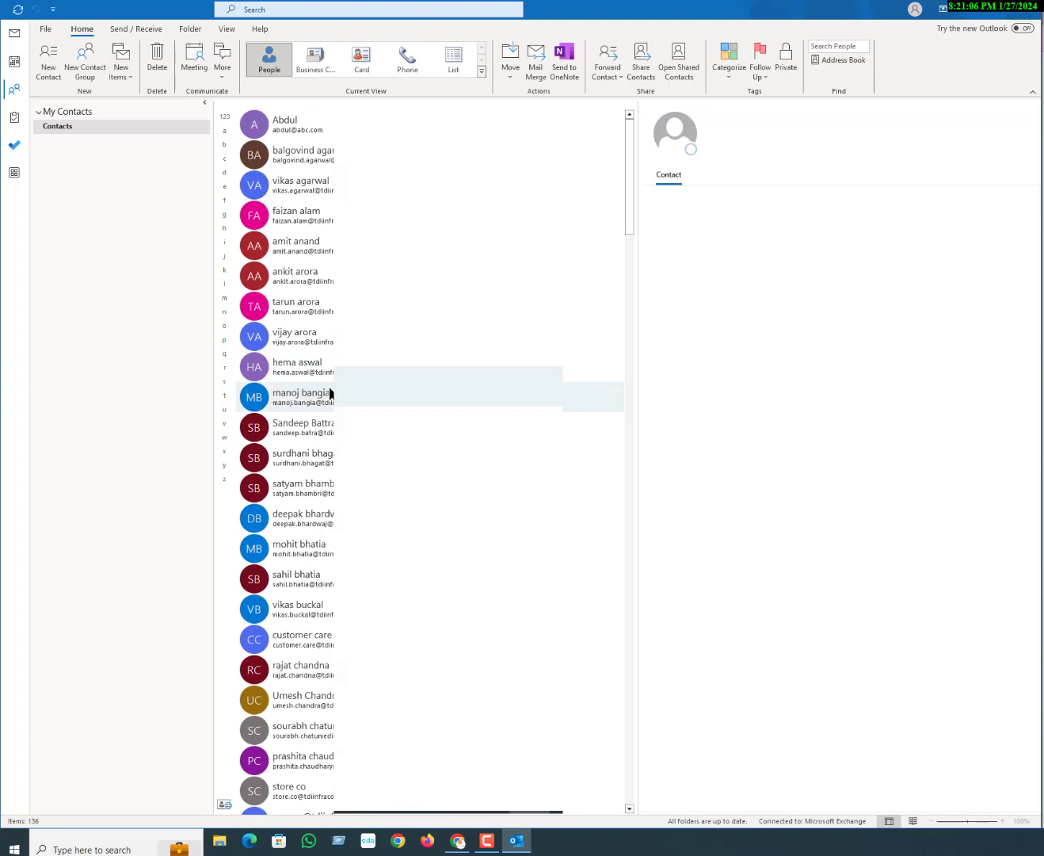
{"action": "left_click", "coordinate": [14, 37]}
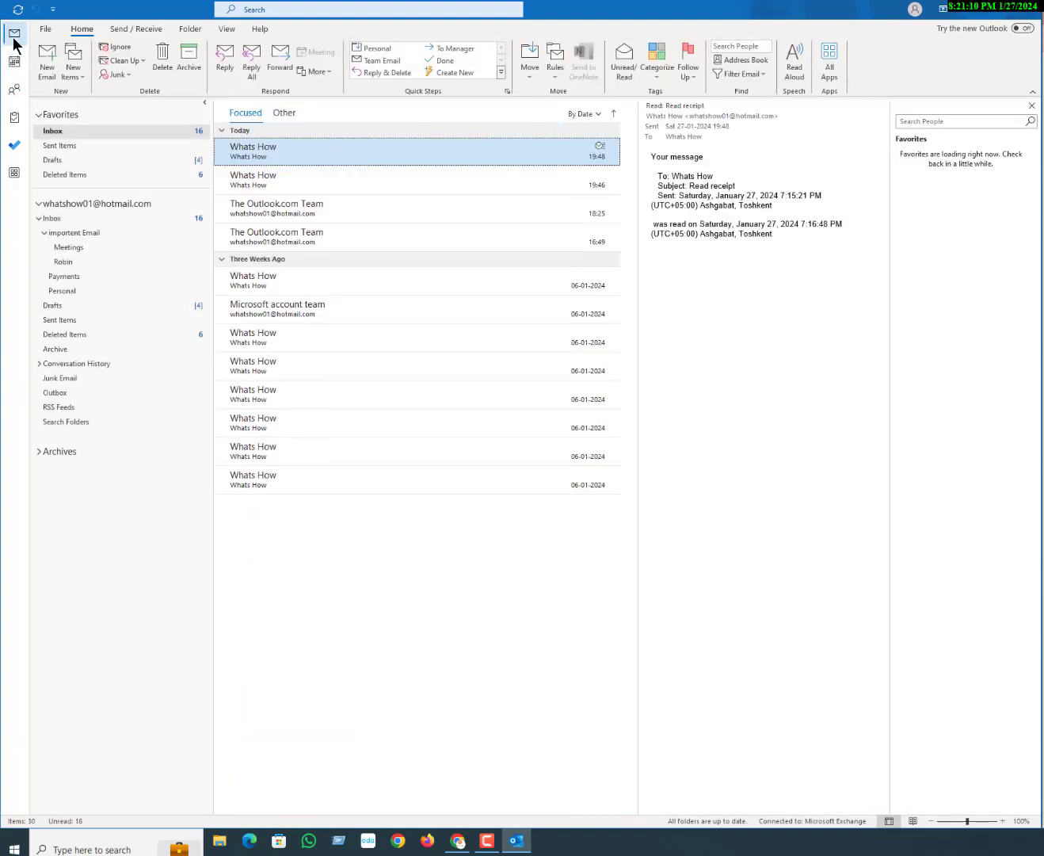